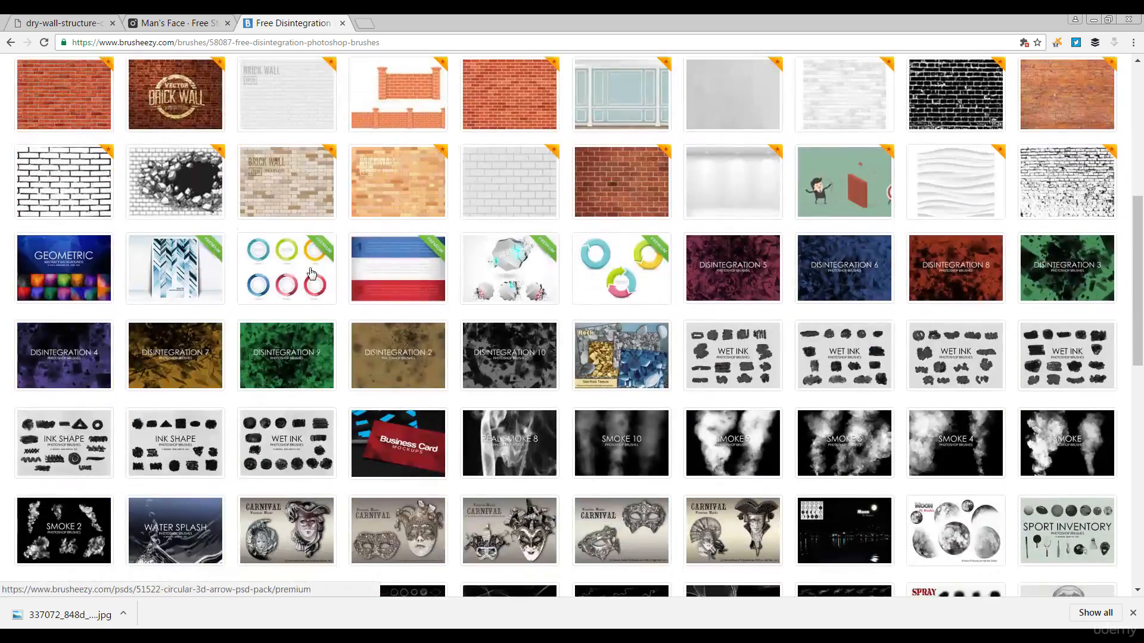
- Scroll through the Brusheezy site to browse the available brushes
scroll(312, 273, "down", 3)
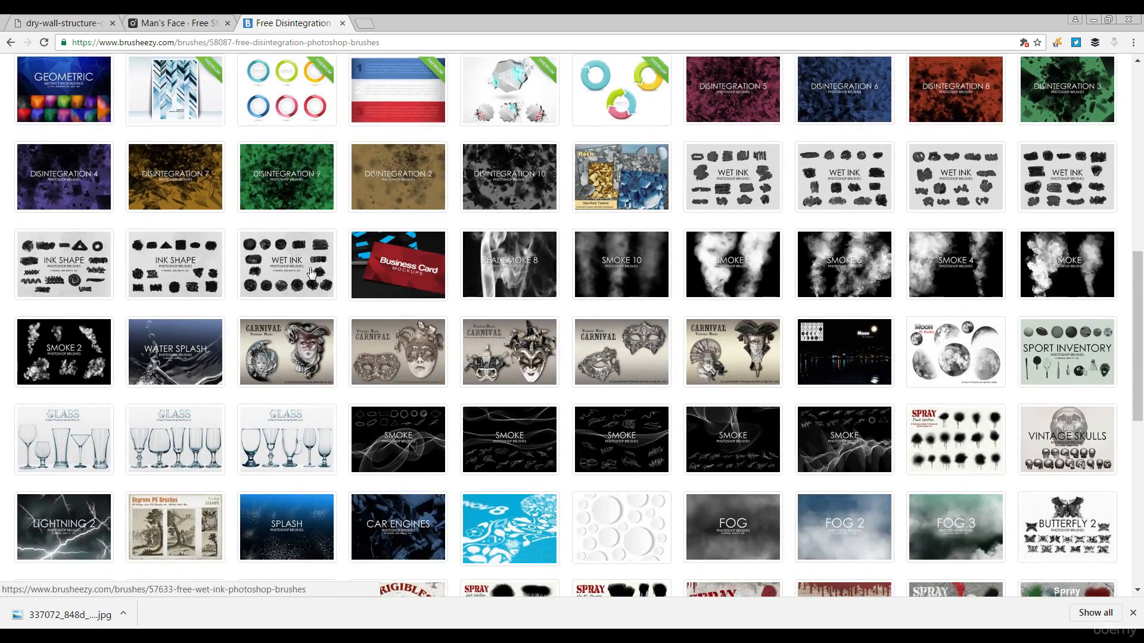
scroll(311, 273, "down", 4)
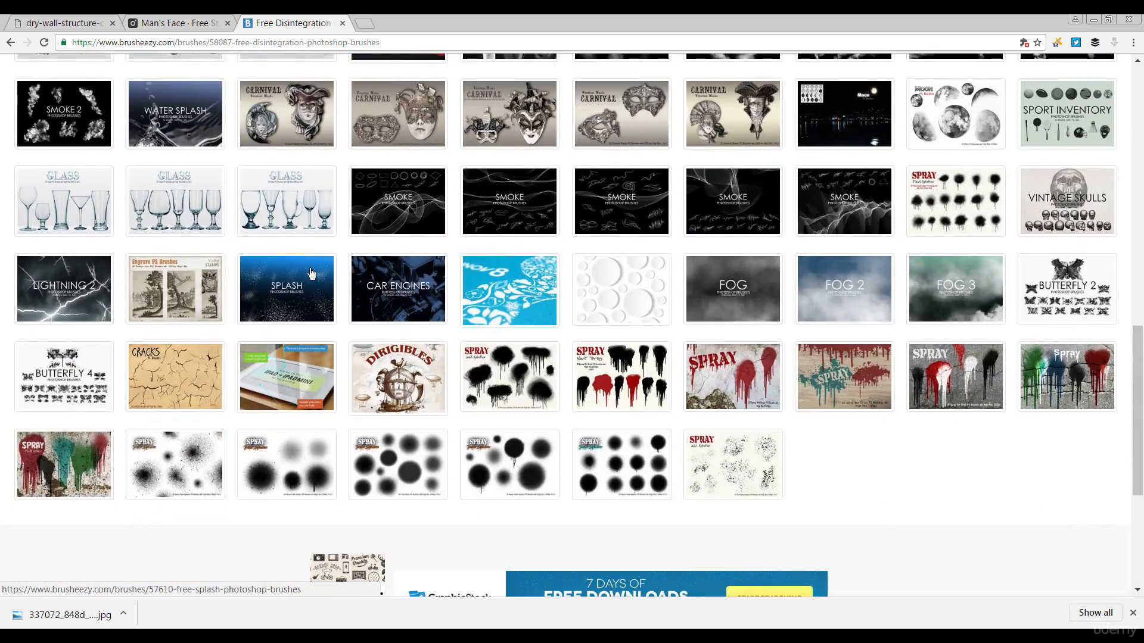
scroll(434, 373, "up", 7)
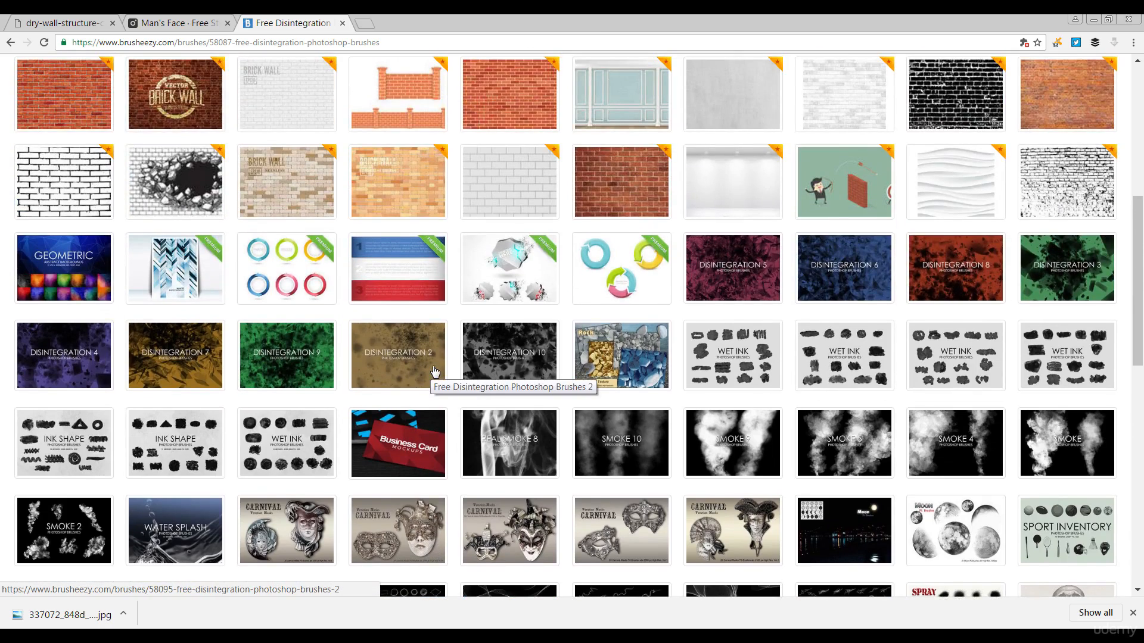
scroll(434, 372, "up", 7)
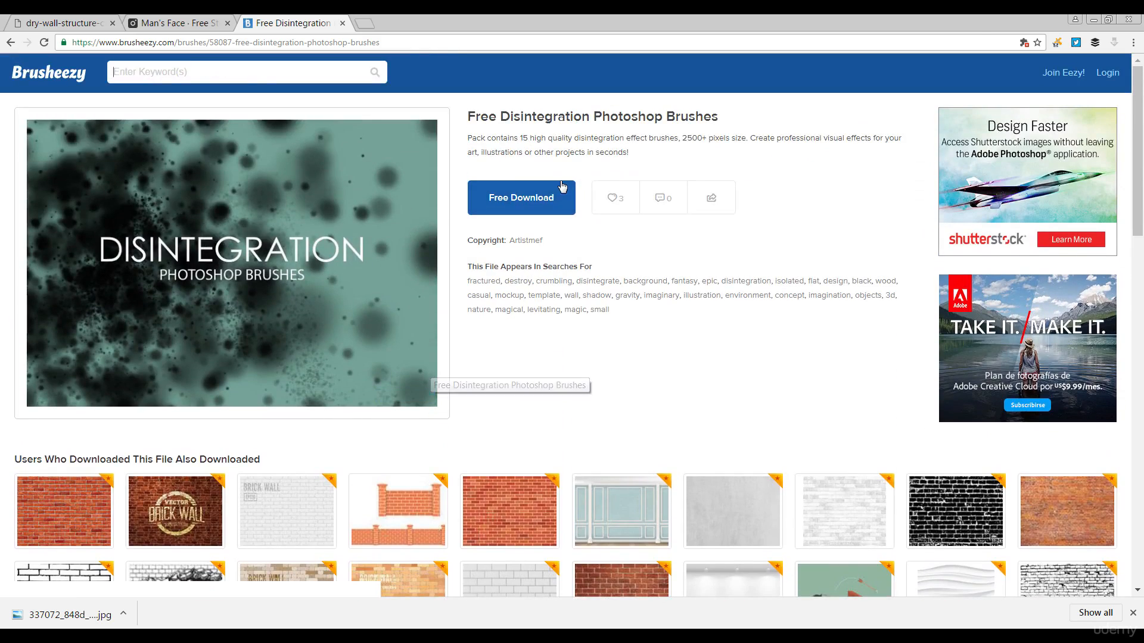
scroll(751, 291, "down", 7)
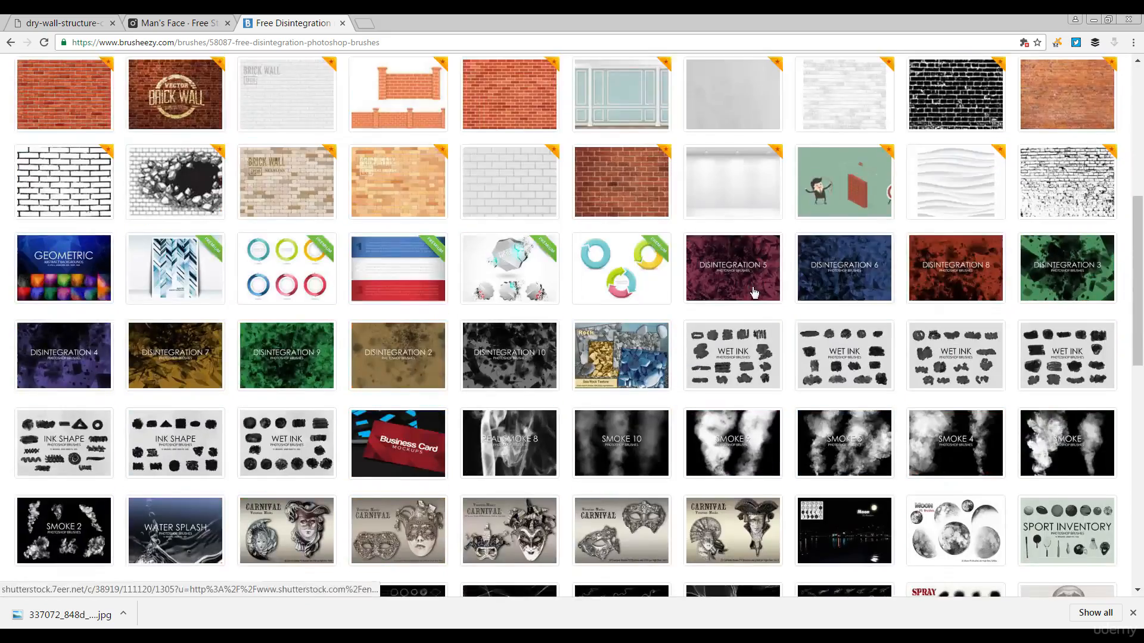
scroll(753, 292, "down", 4)
scroll(754, 292, "down", 2)
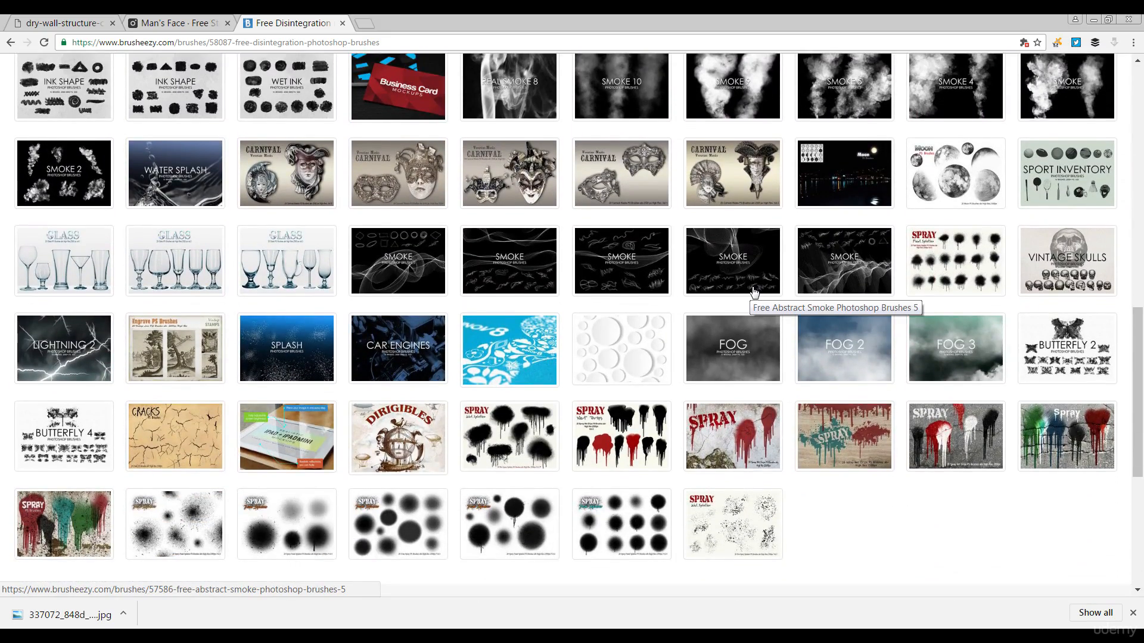
scroll(753, 291, "up", 6)
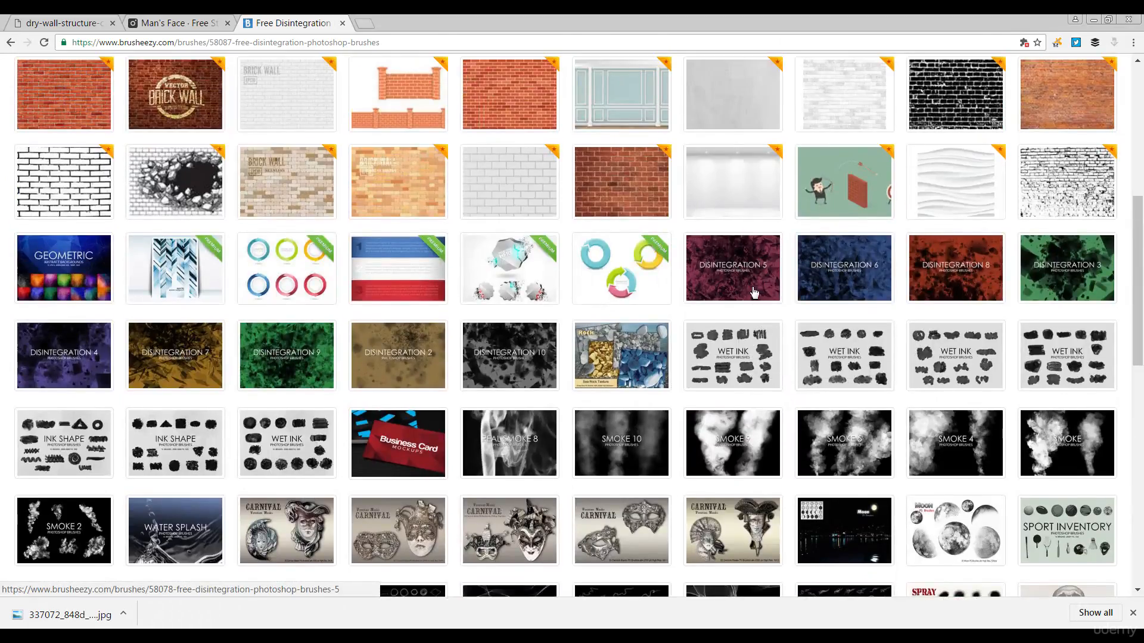
scroll(754, 292, "up", 8)
scroll(750, 292, "down", 10)
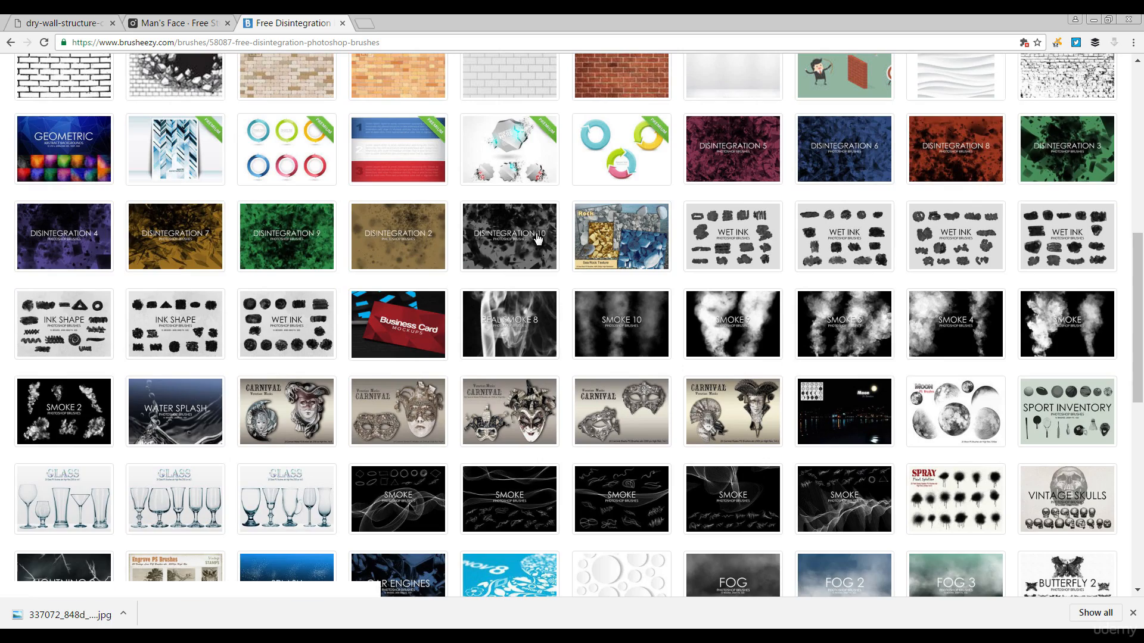
scroll(537, 238, "up", 8)
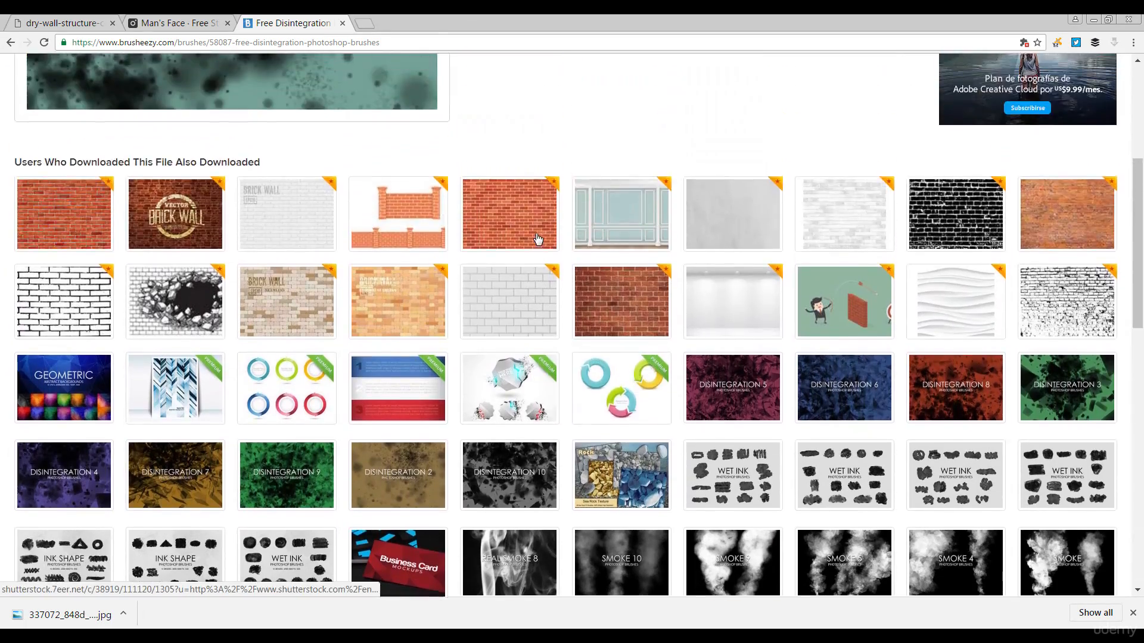
scroll(537, 238, "down", 8)
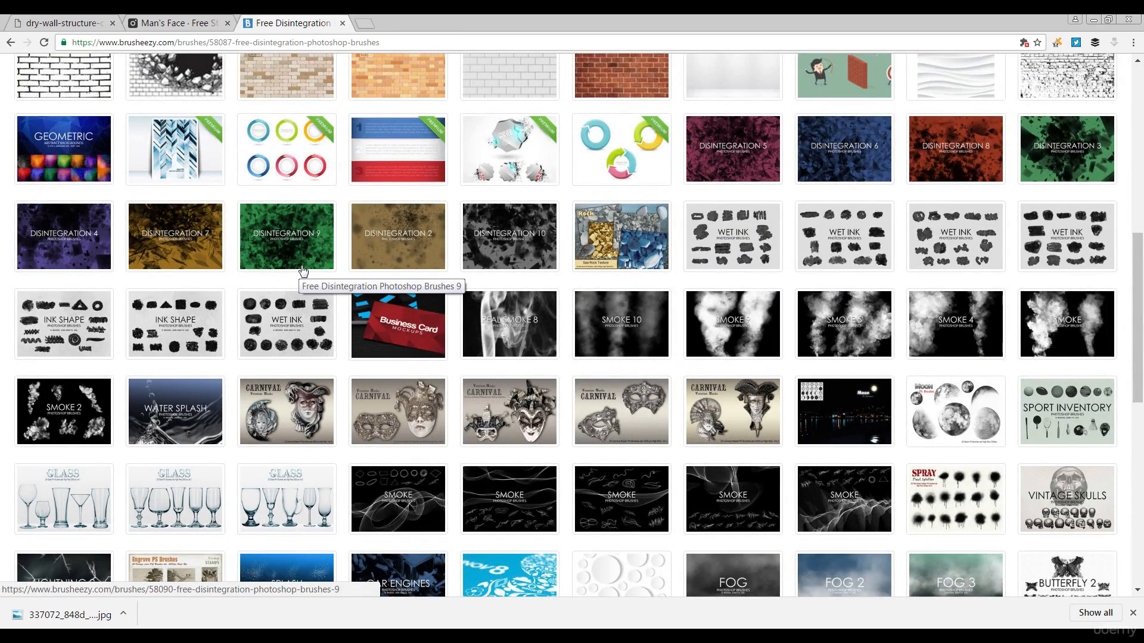
scroll(303, 271, "down", 3)
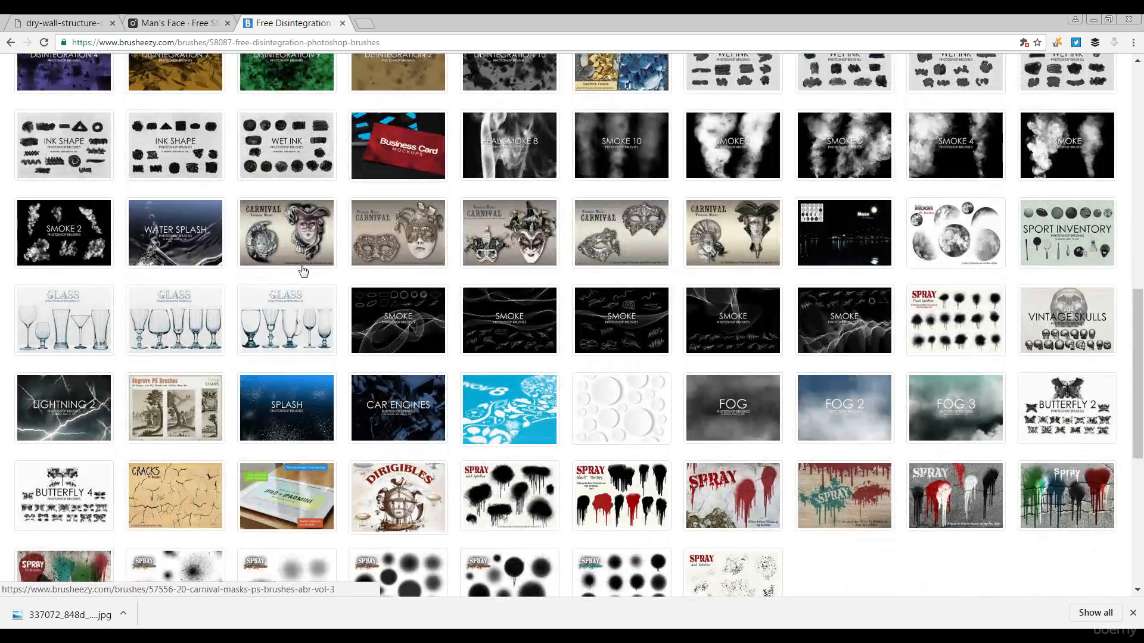
scroll(302, 271, "down", 2)
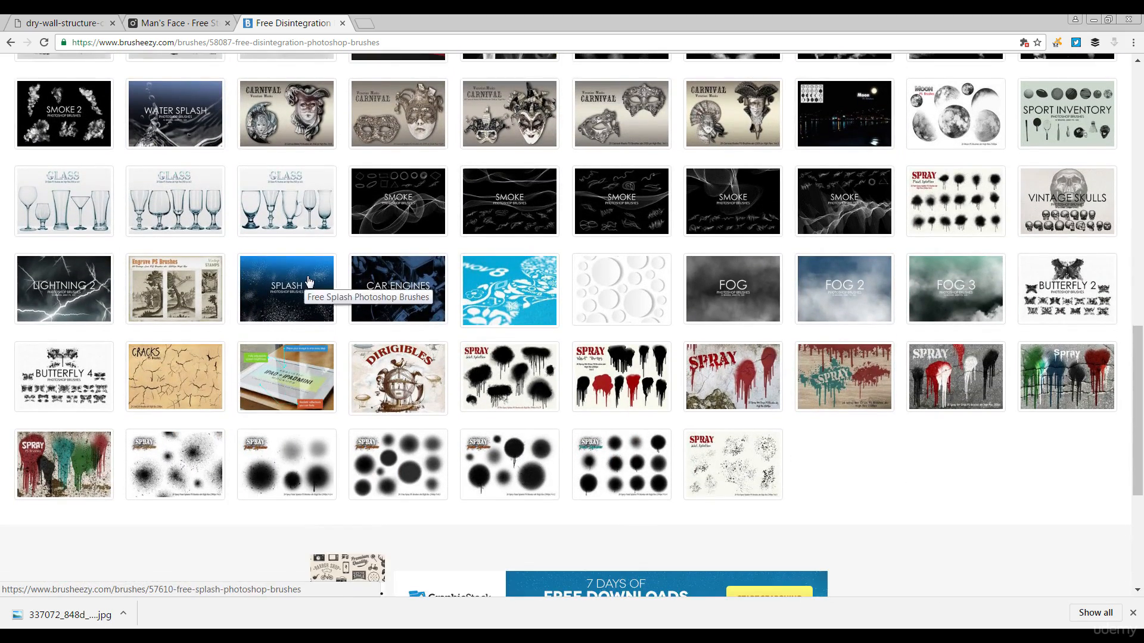
scroll(893, 260, "down", 2)
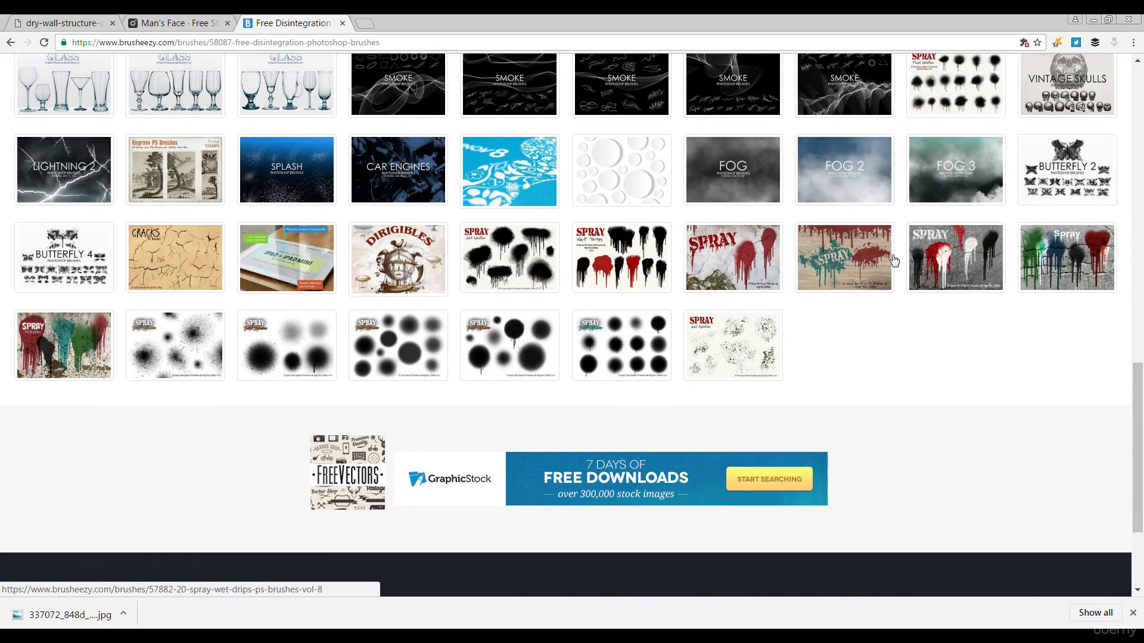
scroll(893, 261, "up", 10)
scroll(893, 260, "up", 3)
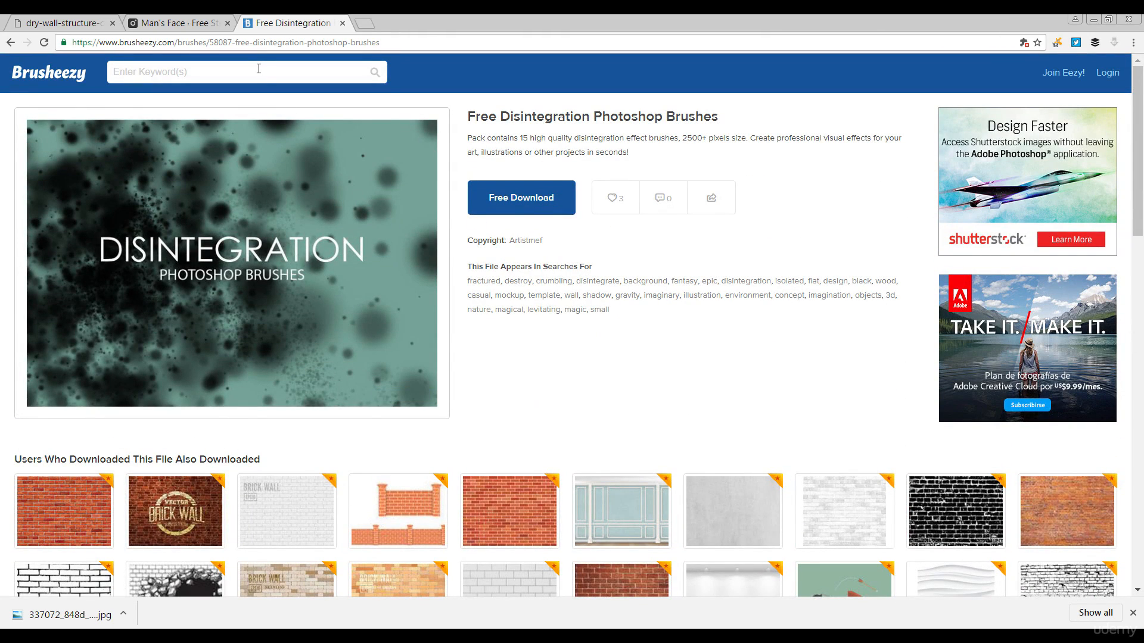
- Search Brusheezy for 'disintegration brushes' and open the 20 Disidegration PS Brushes vol.1 pack
left_click(258, 69)
type("disintegration brushes")
key("Return")
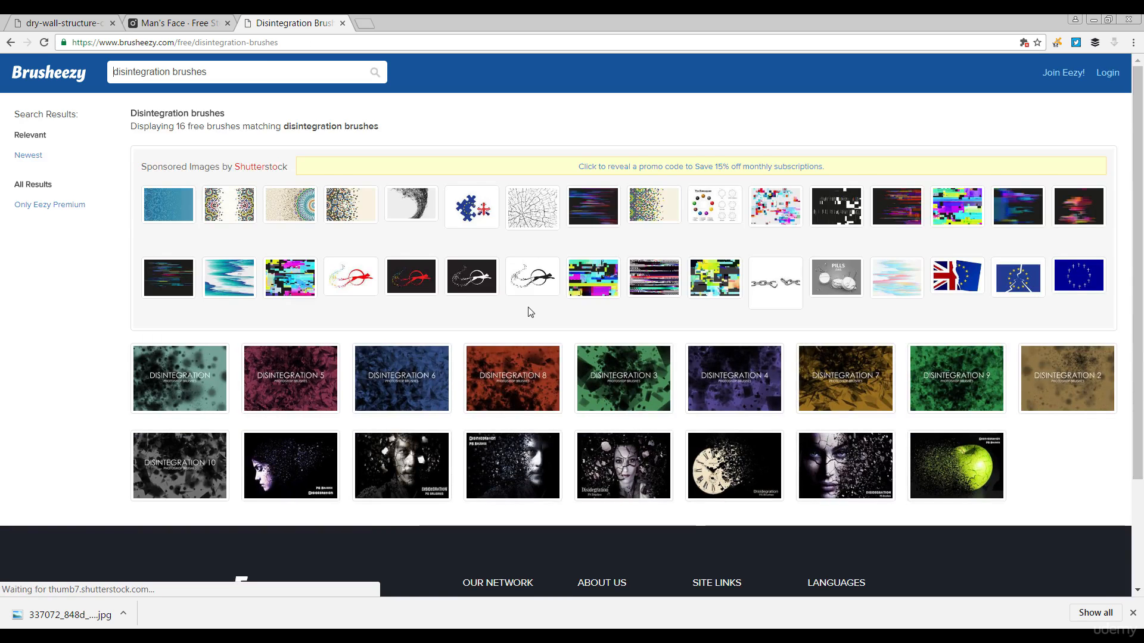
scroll(531, 311, "down", 2)
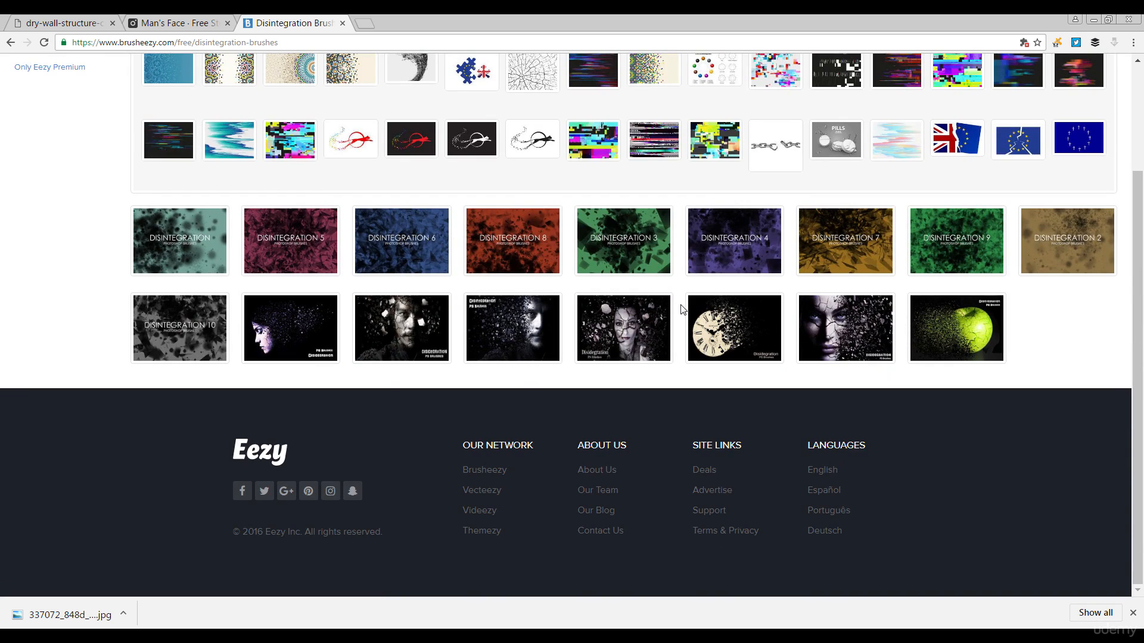
left_click(513, 316)
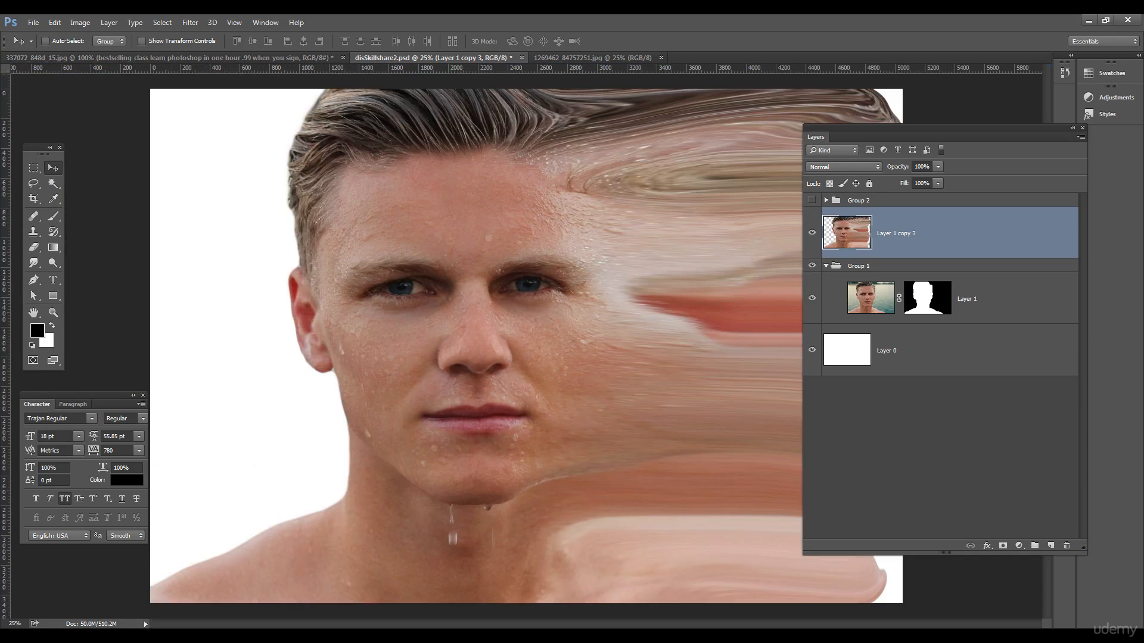
- Select the Brush tool, check its presets, and cancel Load Brushes since the 2500 px set is loaded
left_click(53, 216)
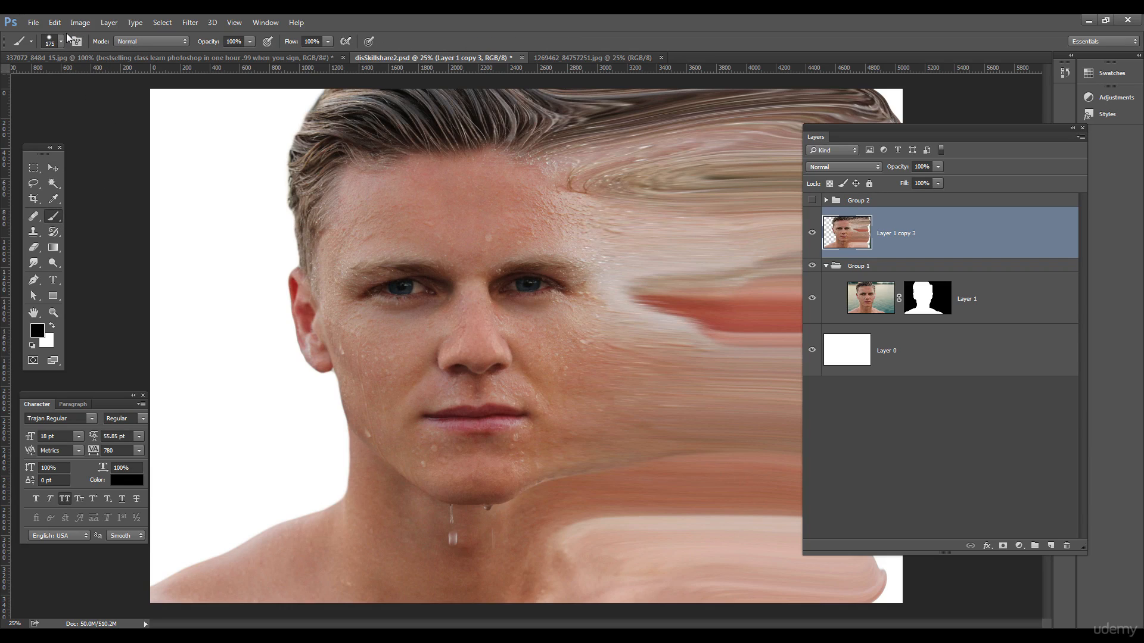
left_click(64, 41)
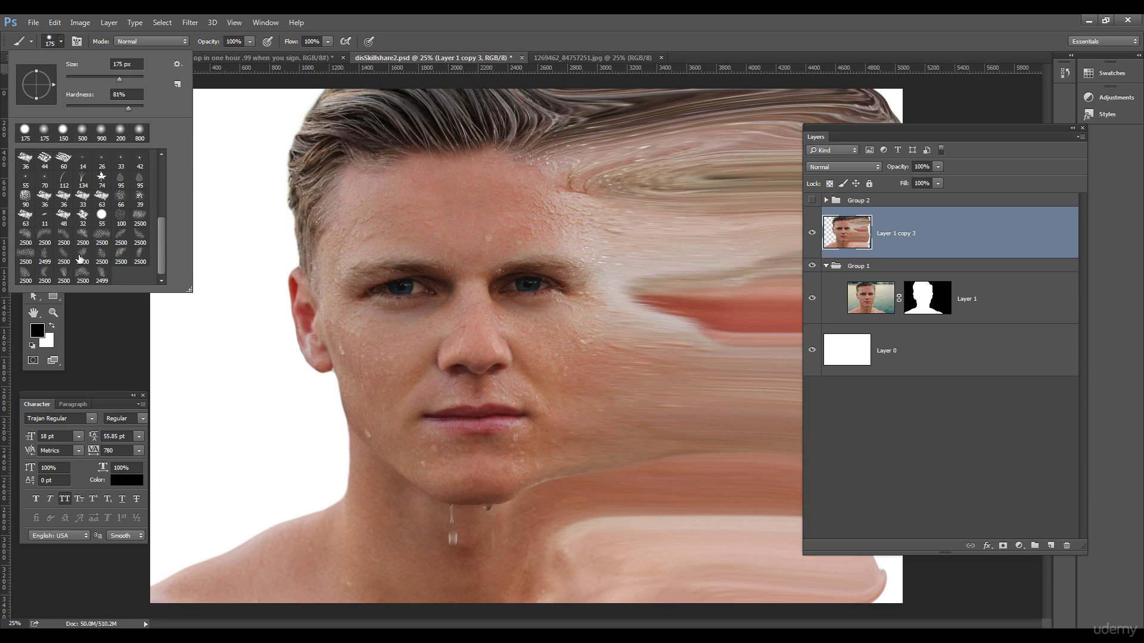
left_click(177, 65)
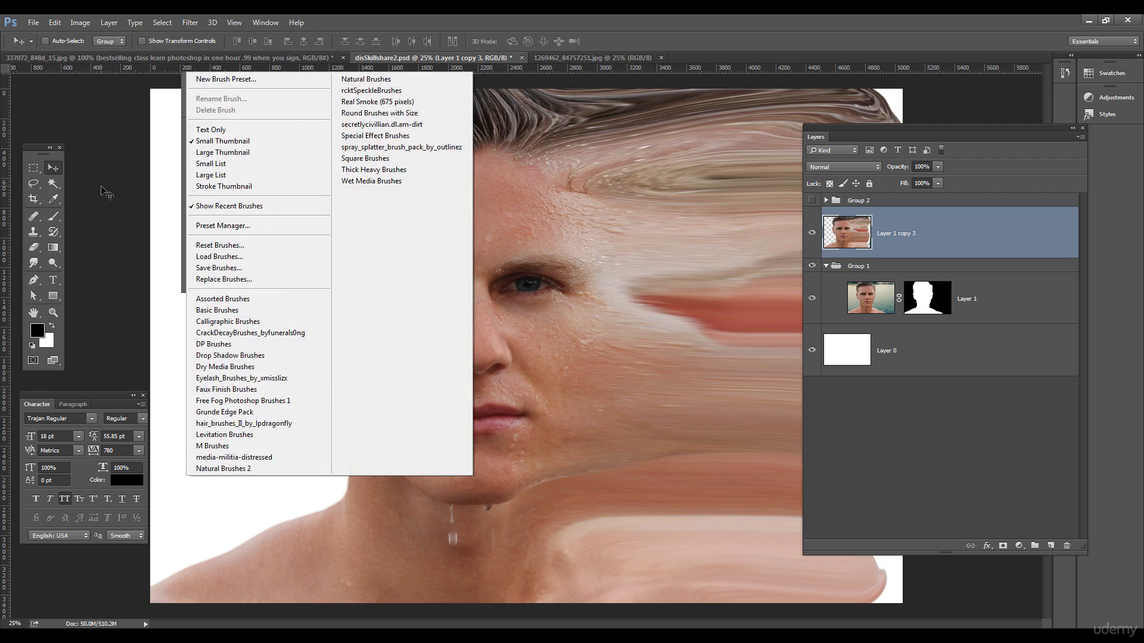
left_click(220, 257)
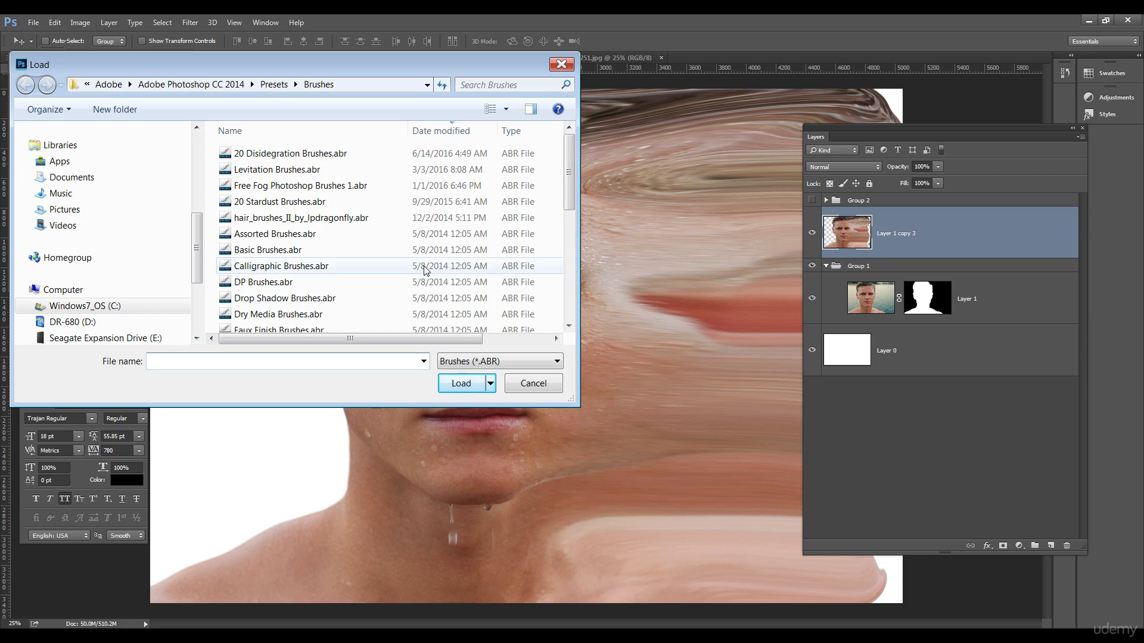
left_click(526, 383)
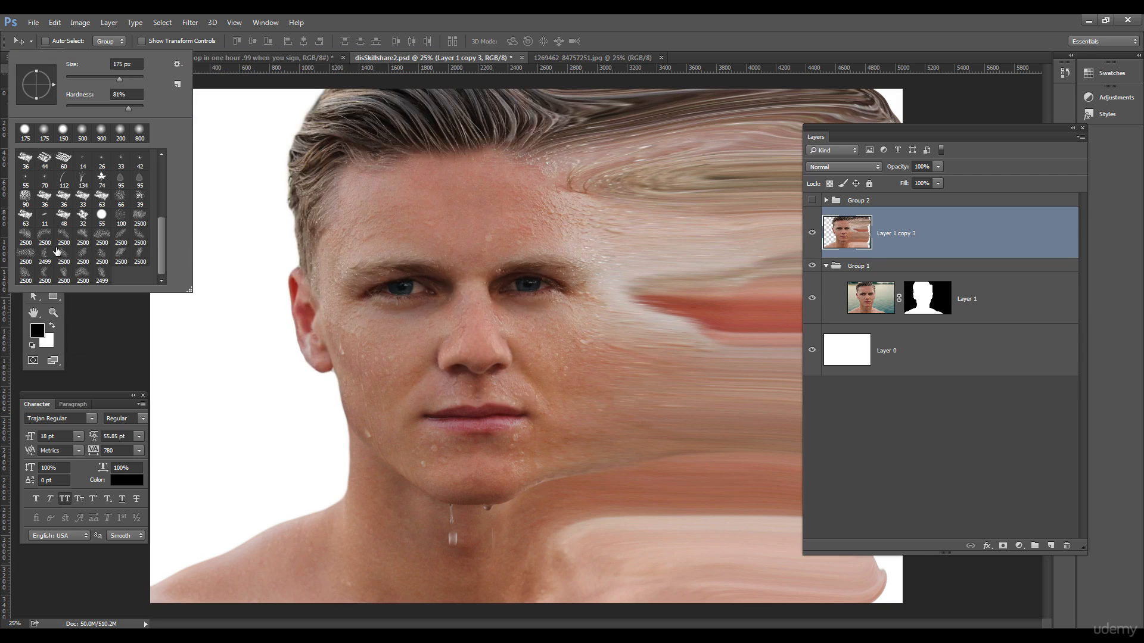
- Pick the 2500 px disintegration brush and hide Layer 1 copy 3 under an all-black mask
left_click(101, 237)
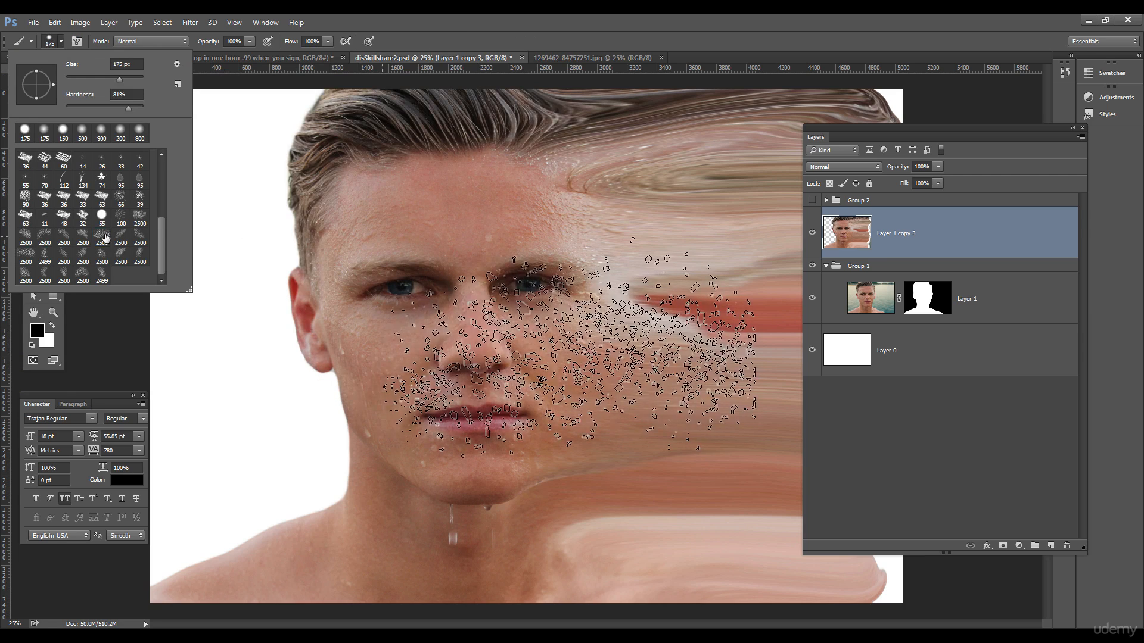
left_click(102, 236)
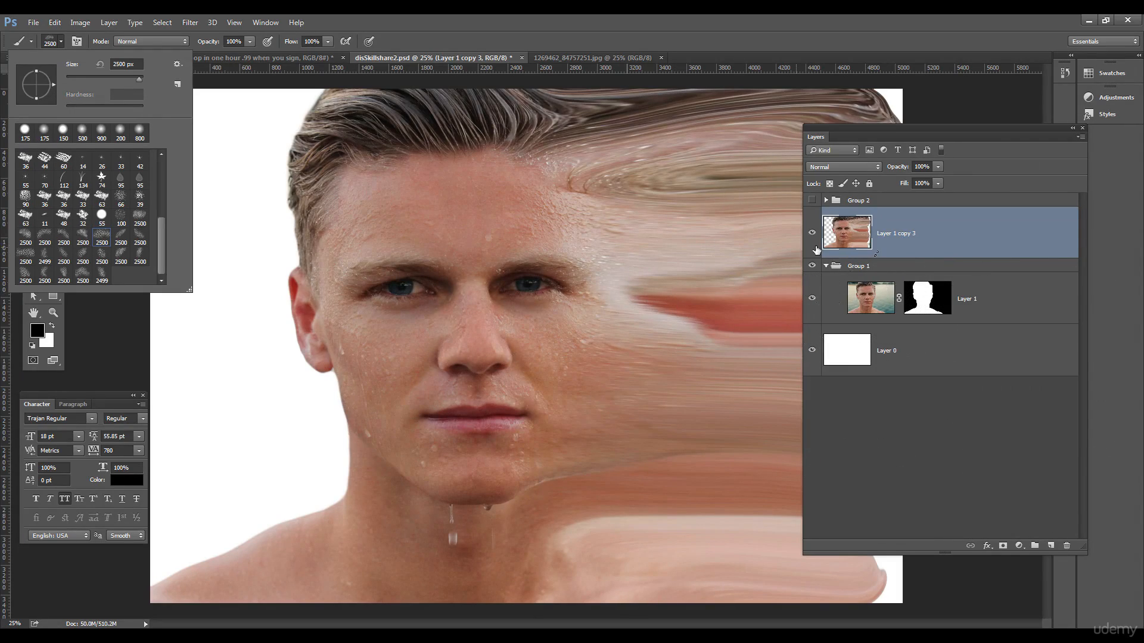
mouse_move(967, 127)
left_mouse_down()
mouse_move(1023, 126)
mouse_move(931, 145)
left_mouse_up()
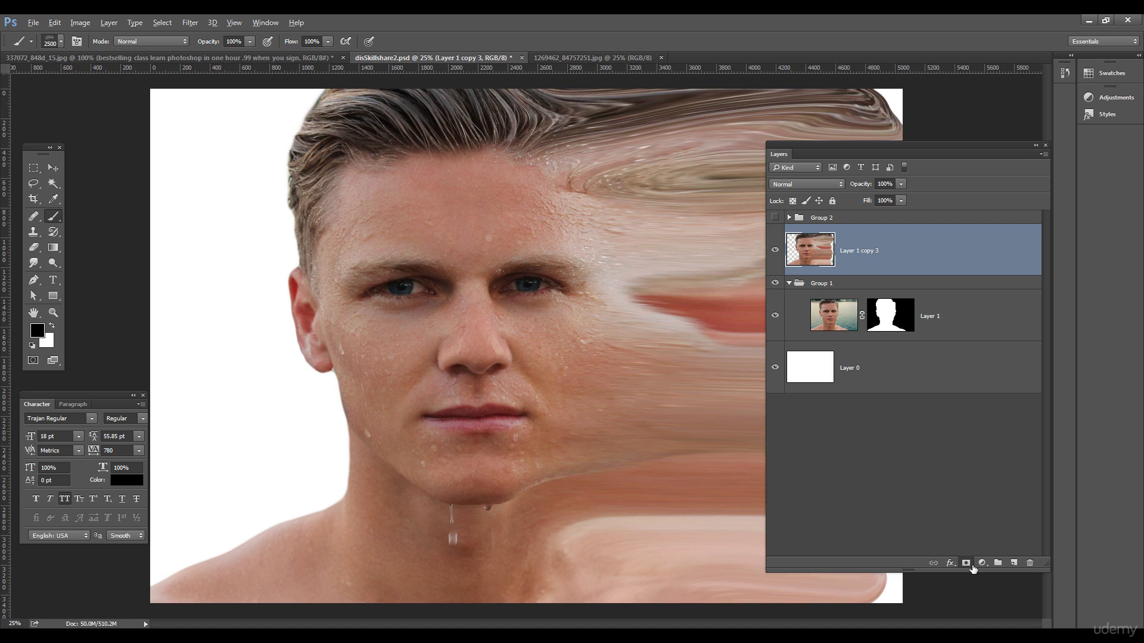
left_click(971, 564, "alt")
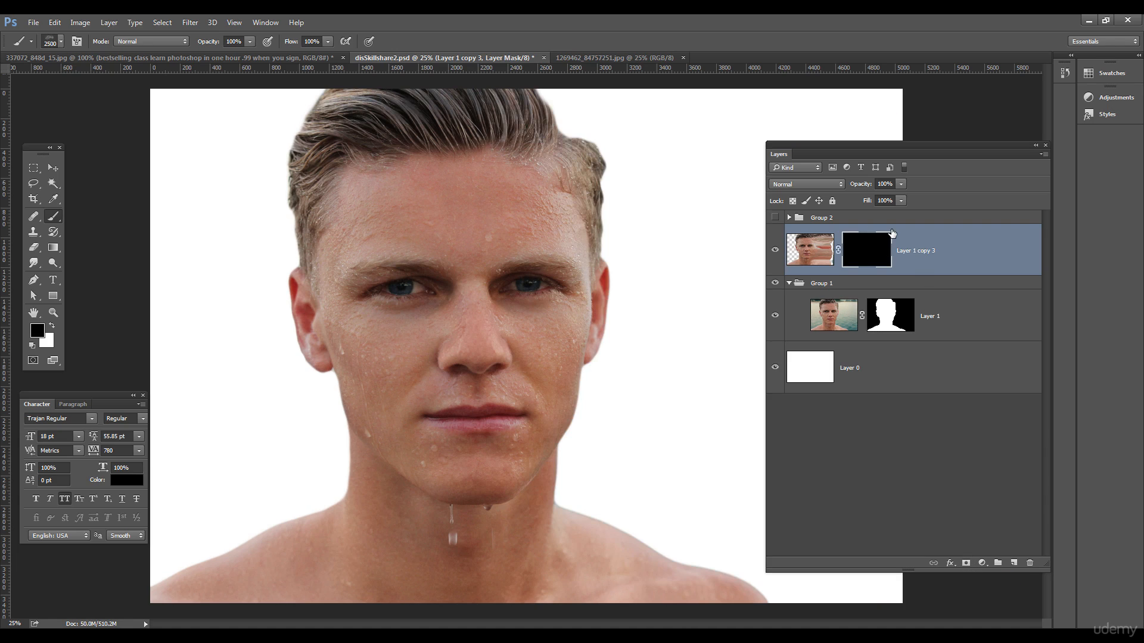
- Switch to white and paint two particle bursts on the mask right of the face
left_click_drag(881, 144, 961, 153)
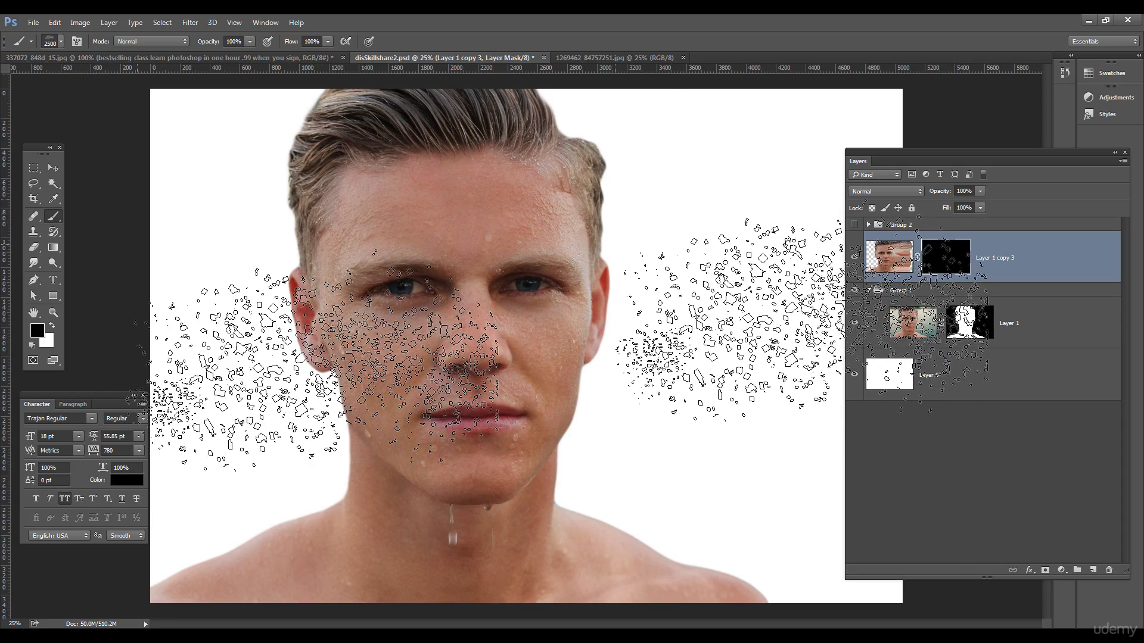
key("x")
left_click(615, 205)
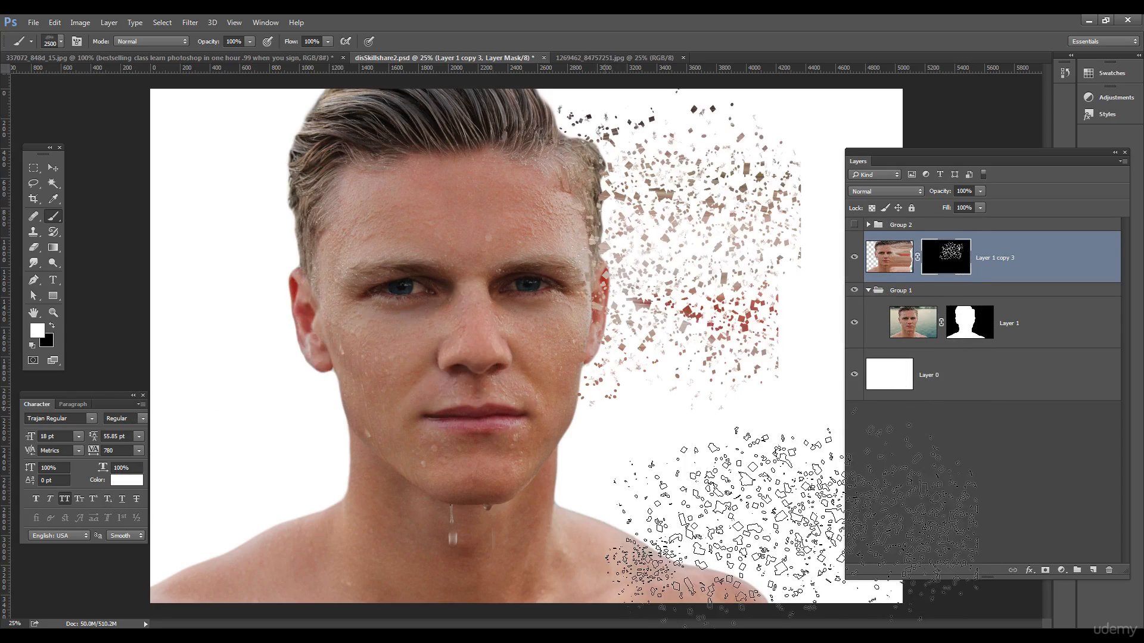
left_click(597, 355)
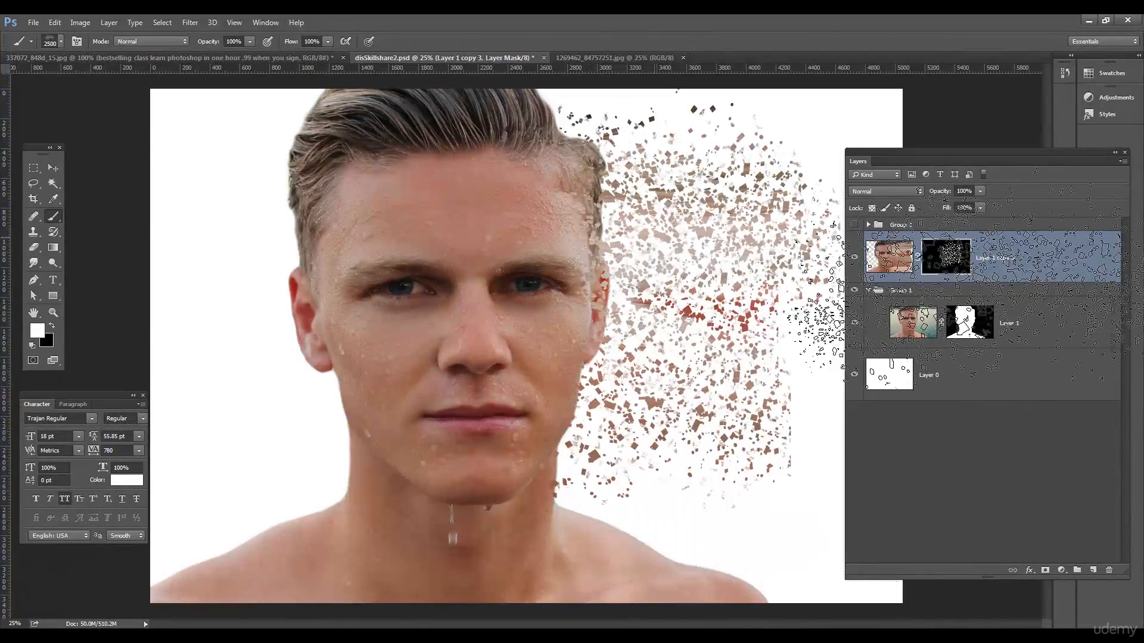
left_click_drag(942, 159, 1004, 148)
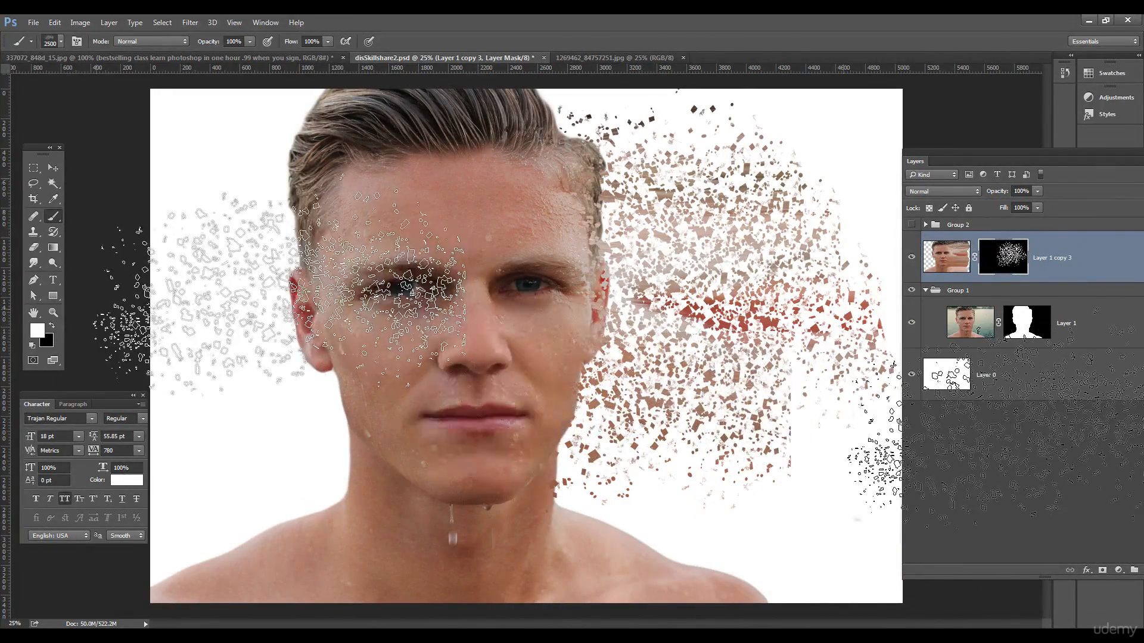
- Clone-stamp brown particles over the red fragments on Layer 1 copy 3's pixels
left_click(963, 257)
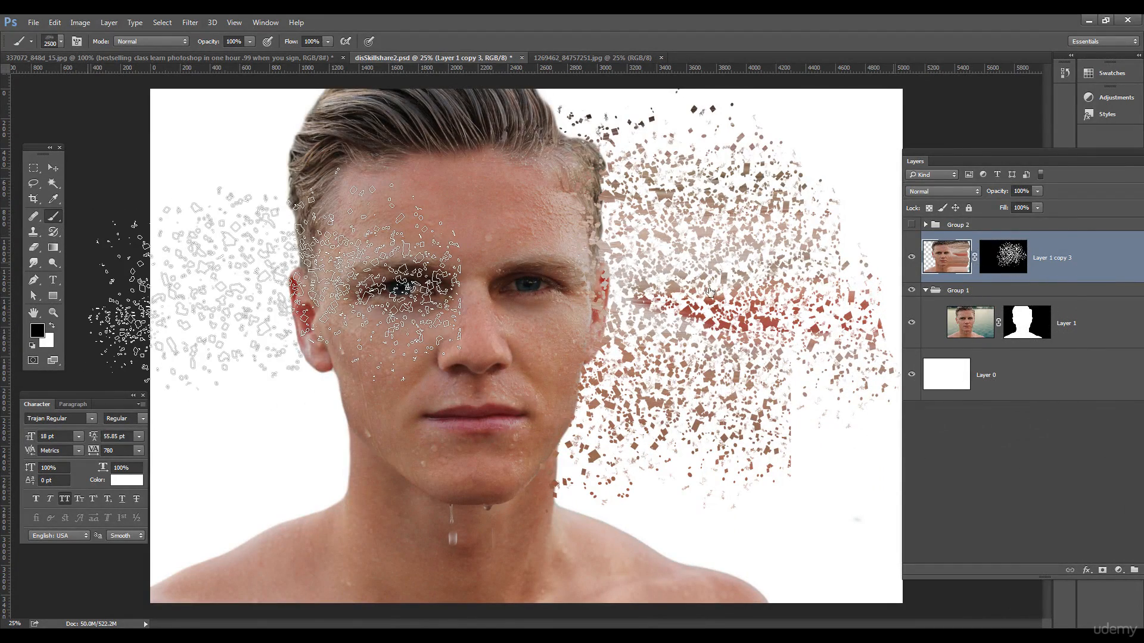
left_click(34, 233)
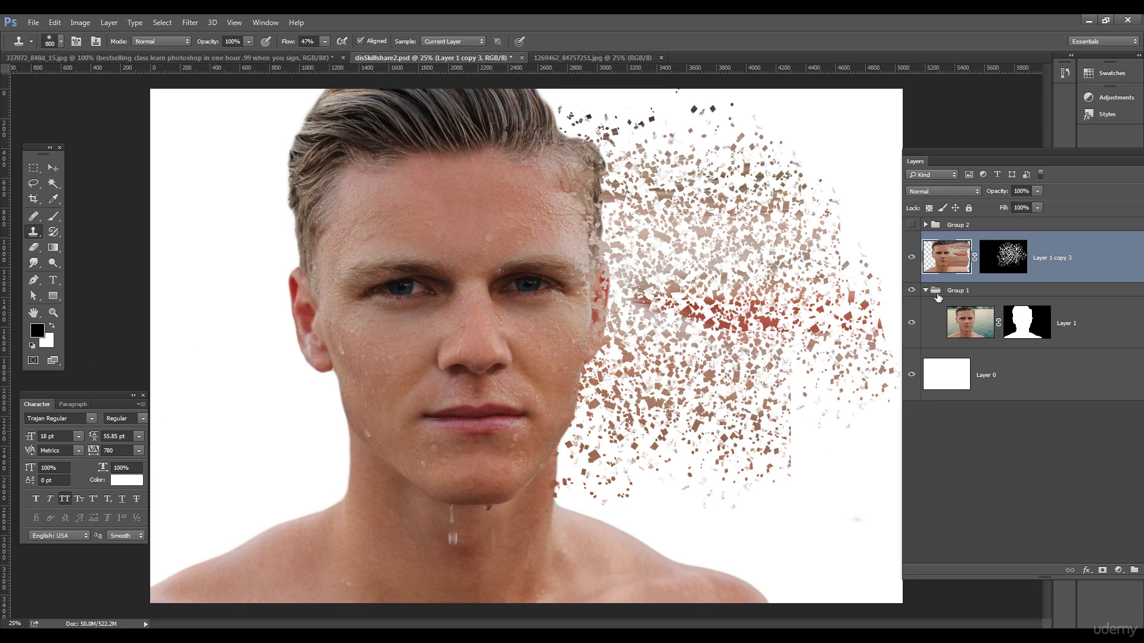
left_click(711, 389, "alt")
mouse_move(694, 319)
left_mouse_down()
mouse_move(689, 305)
mouse_move(807, 314)
left_mouse_up()
mouse_move(852, 358)
left_mouse_down()
mouse_move(871, 343)
mouse_move(890, 364)
mouse_move(869, 346)
mouse_move(827, 350)
mouse_move(858, 351)
left_mouse_up()
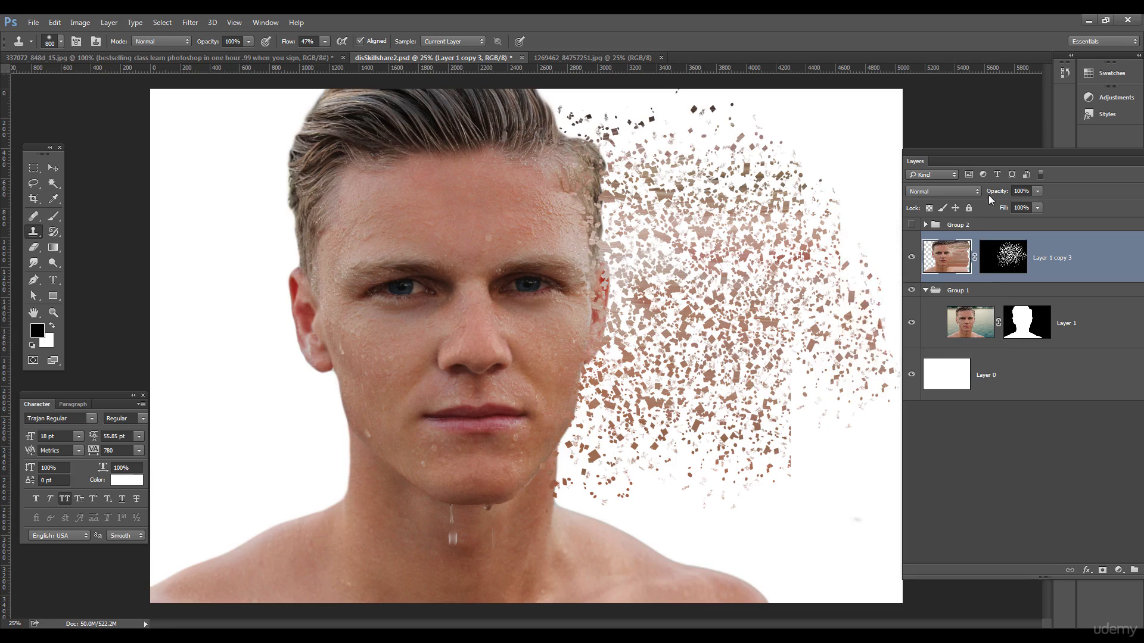
- Delete Layer 1 copy 3's particle mask and replace it with a fresh all-black mask
left_click_drag(999, 151, 946, 150)
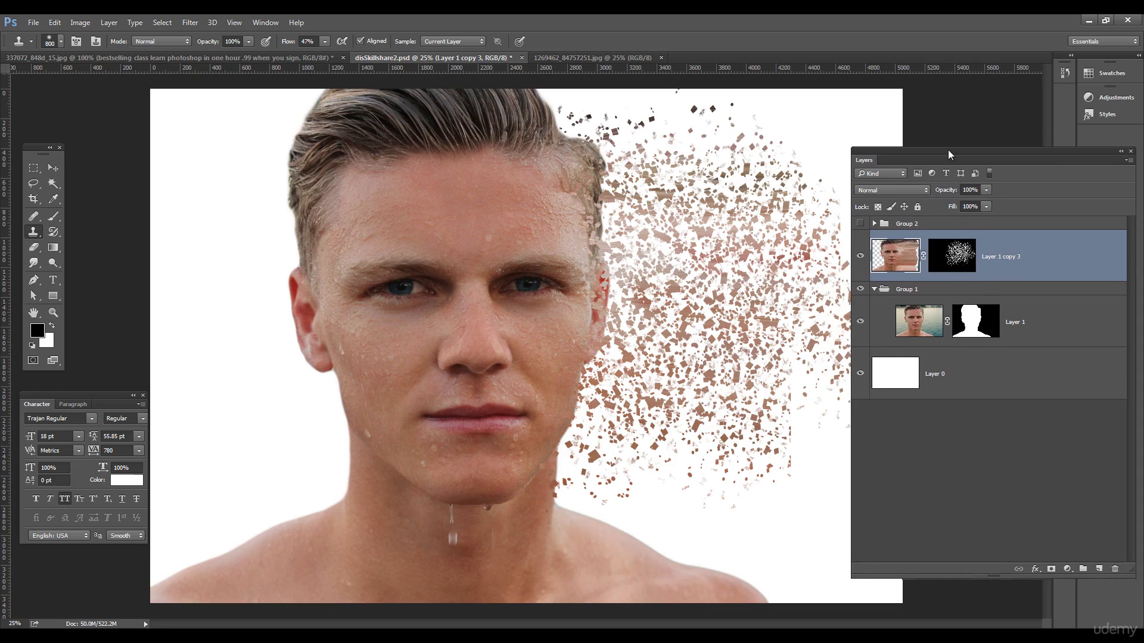
left_click(964, 251)
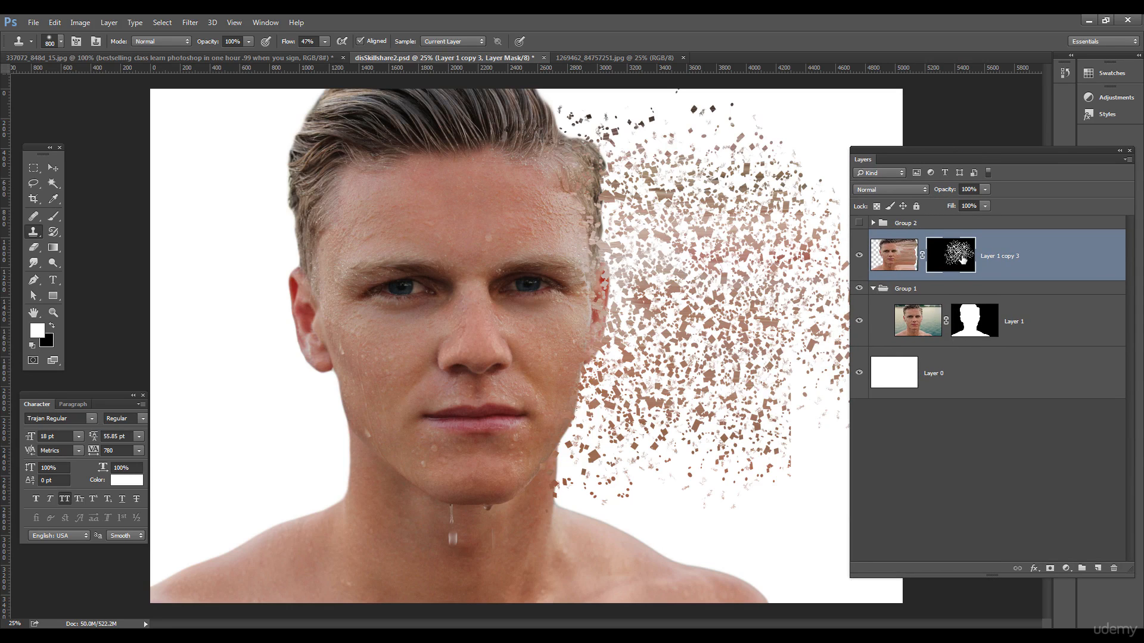
right_click(960, 256)
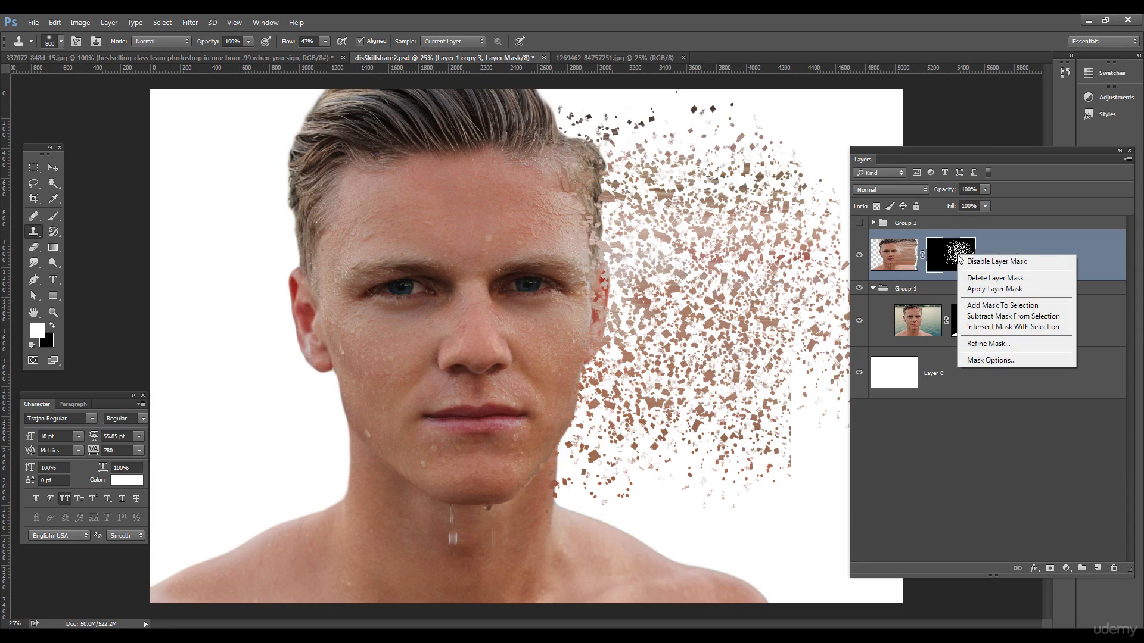
left_click(996, 278)
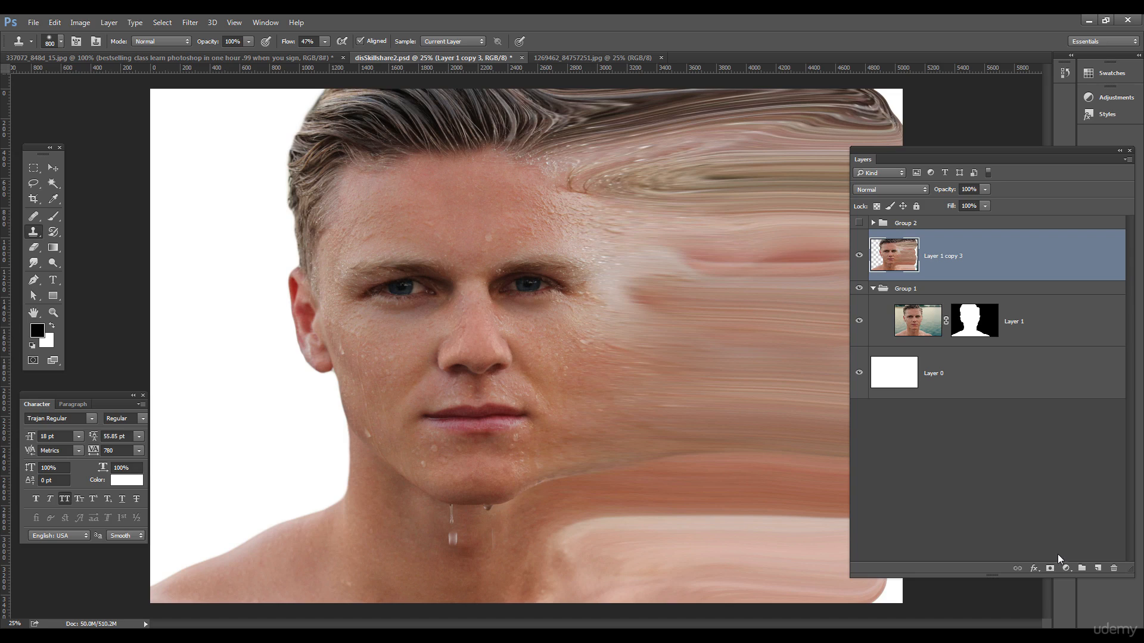
left_click(1050, 570, "alt")
- Paint a trial white particle burst right of the face, undo it, and bring up the brush presets
key("x")
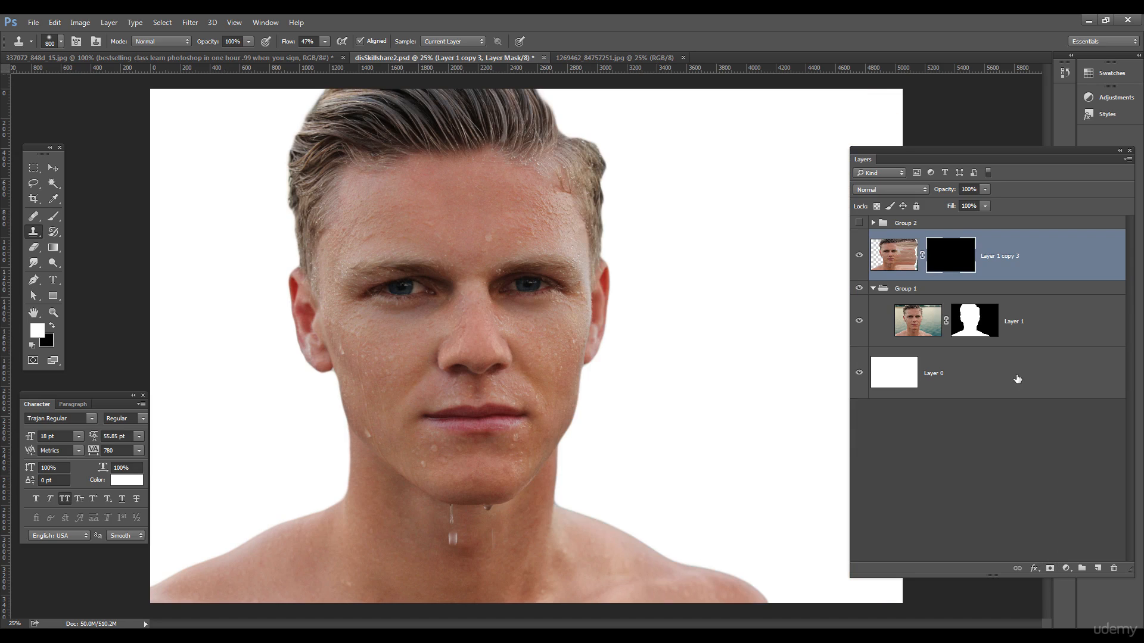
left_click(53, 168)
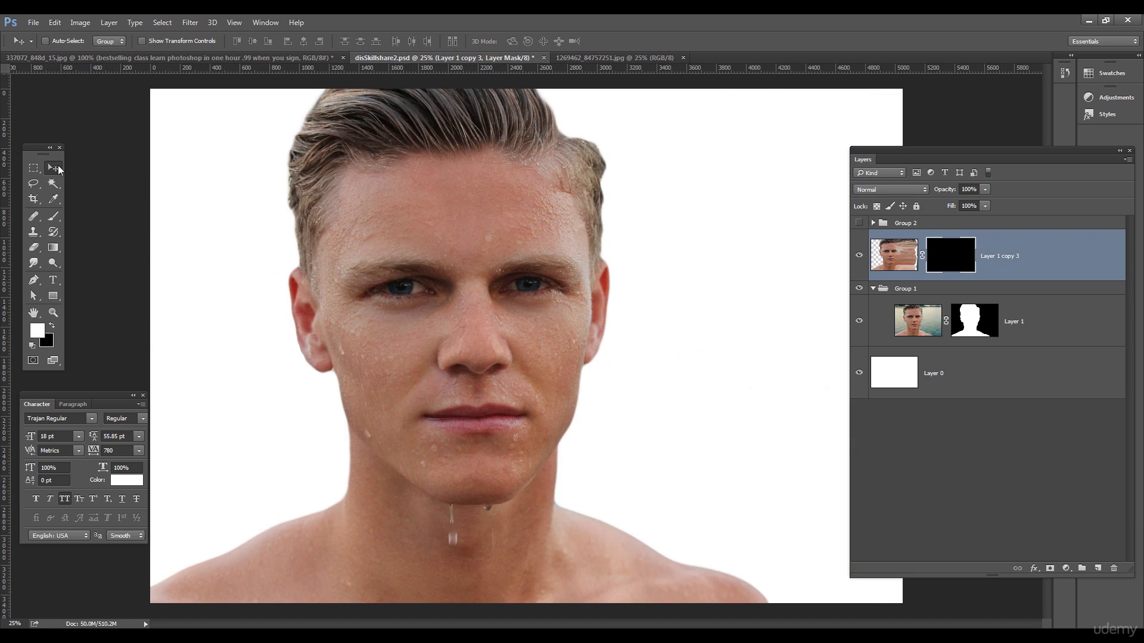
left_click(59, 216)
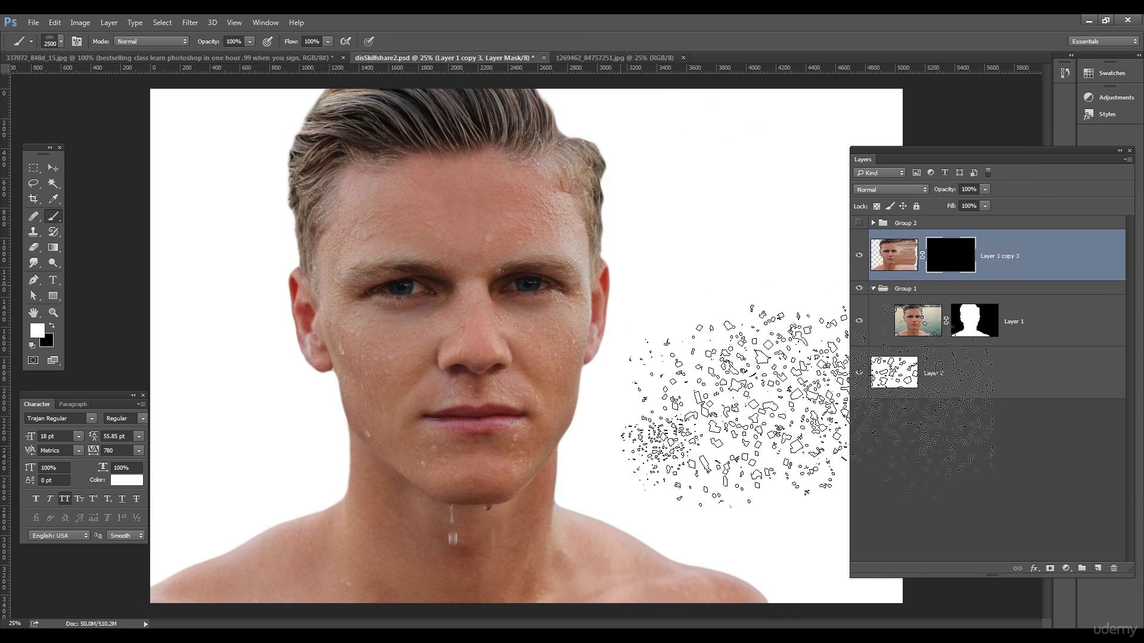
left_click_drag(810, 464, 691, 426)
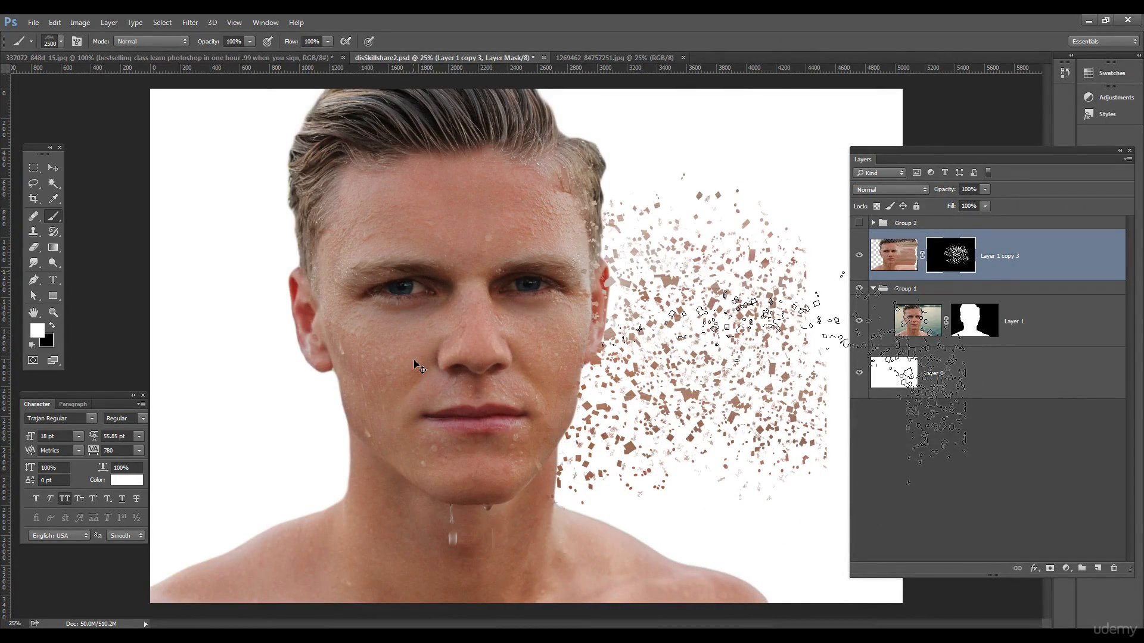
key("ctrl+alt+z")
key("ctrl+alt+z")
key("ctrl+alt+z")
key("ctrl+alt+z")
key("ctrl+alt+z")
key("ctrl+alt+z")
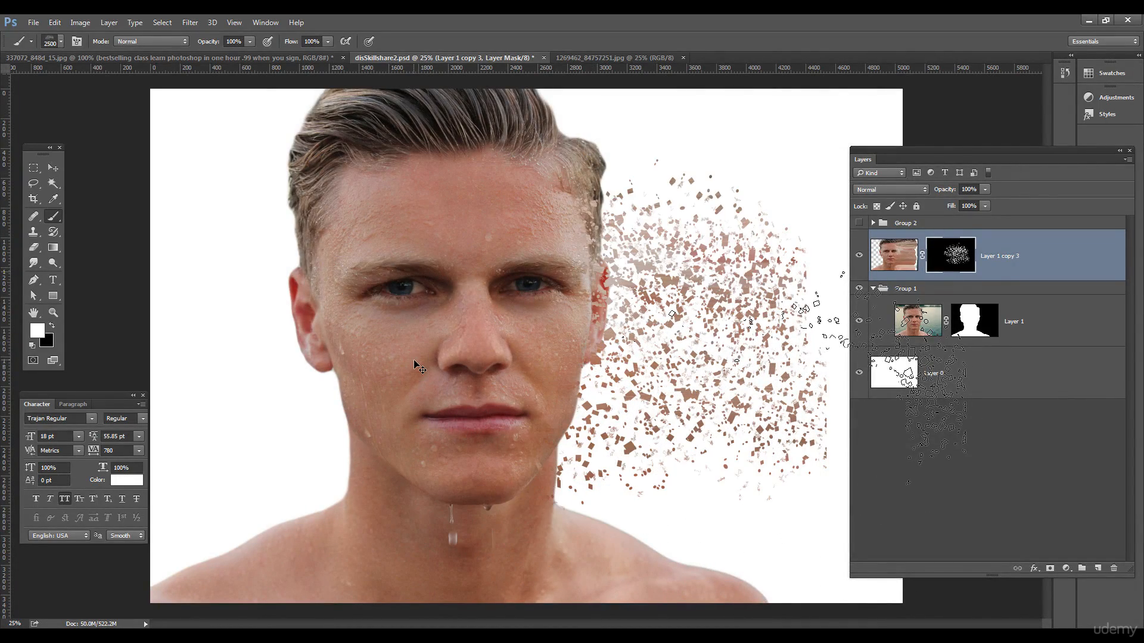
left_click(62, 43)
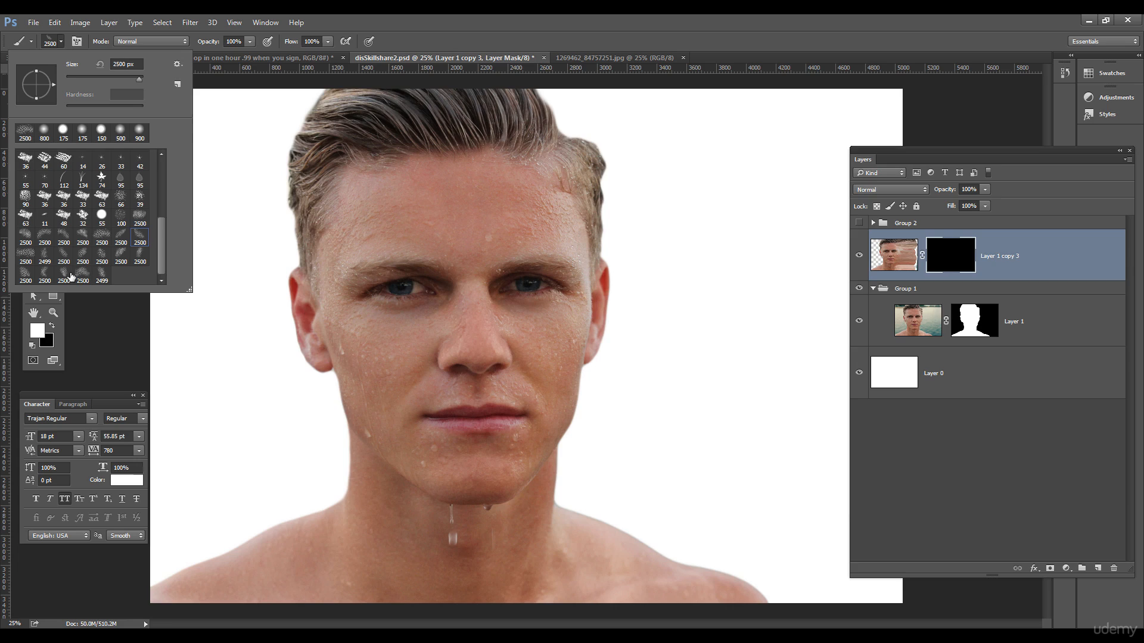
- Switch to a different 2500 px scatter brush and enable its Shape Dynamics
left_click(102, 237)
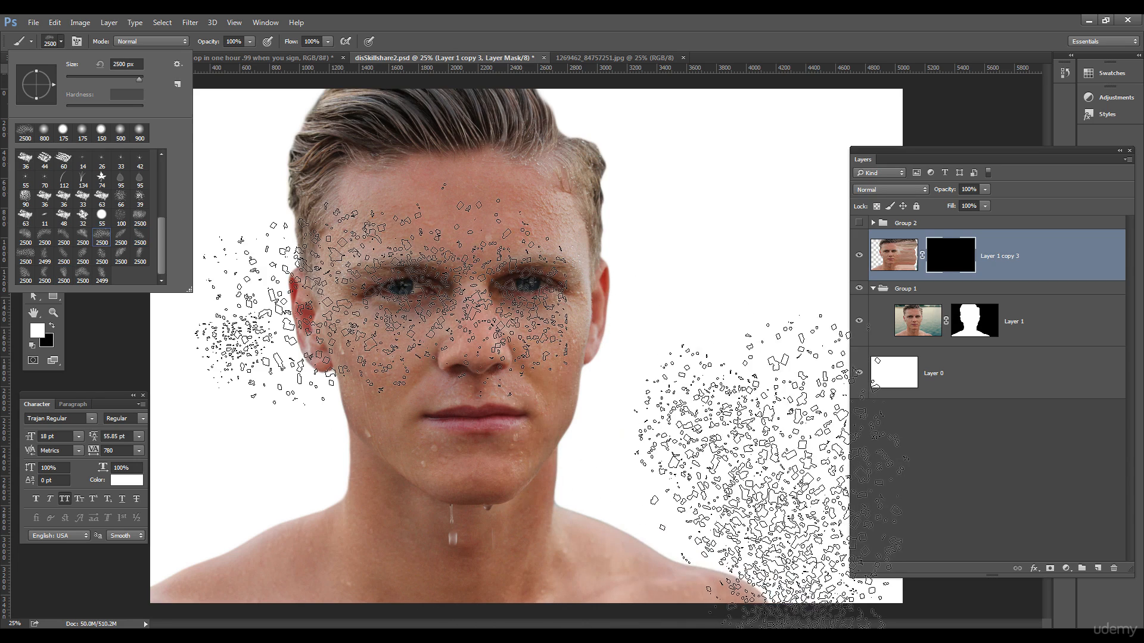
left_click(64, 275)
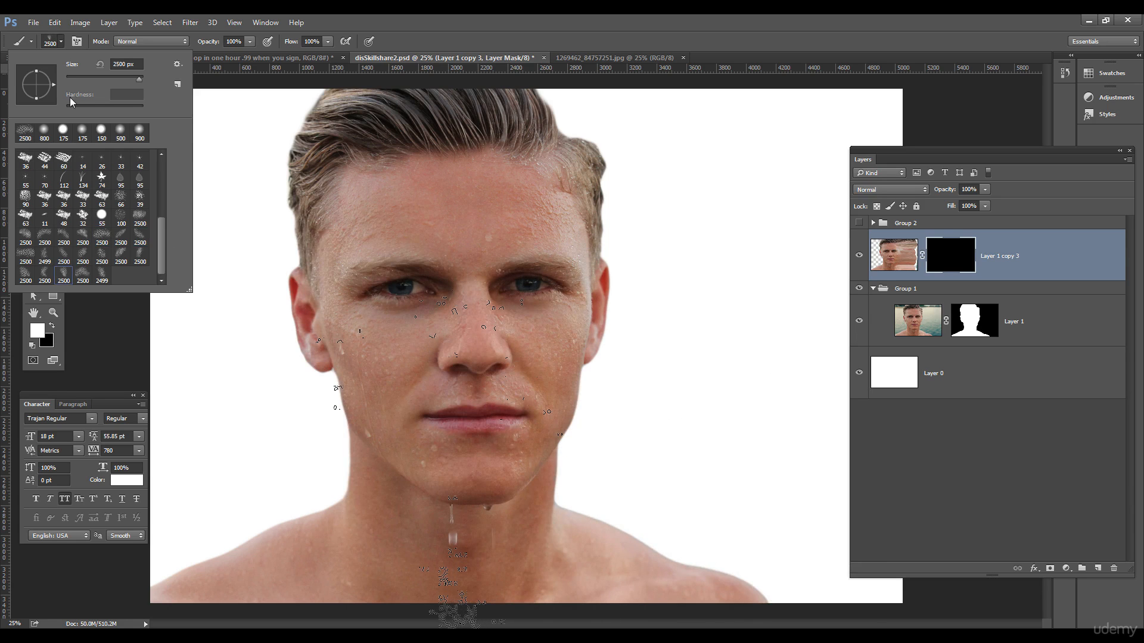
left_click(79, 39)
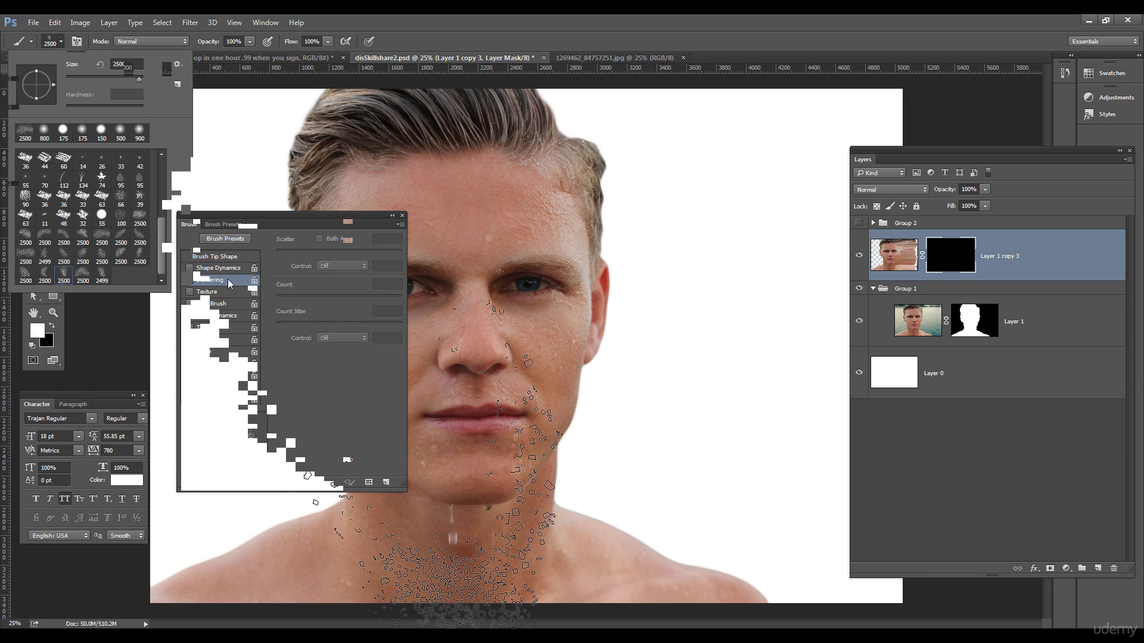
left_click_drag(245, 220, 260, 190)
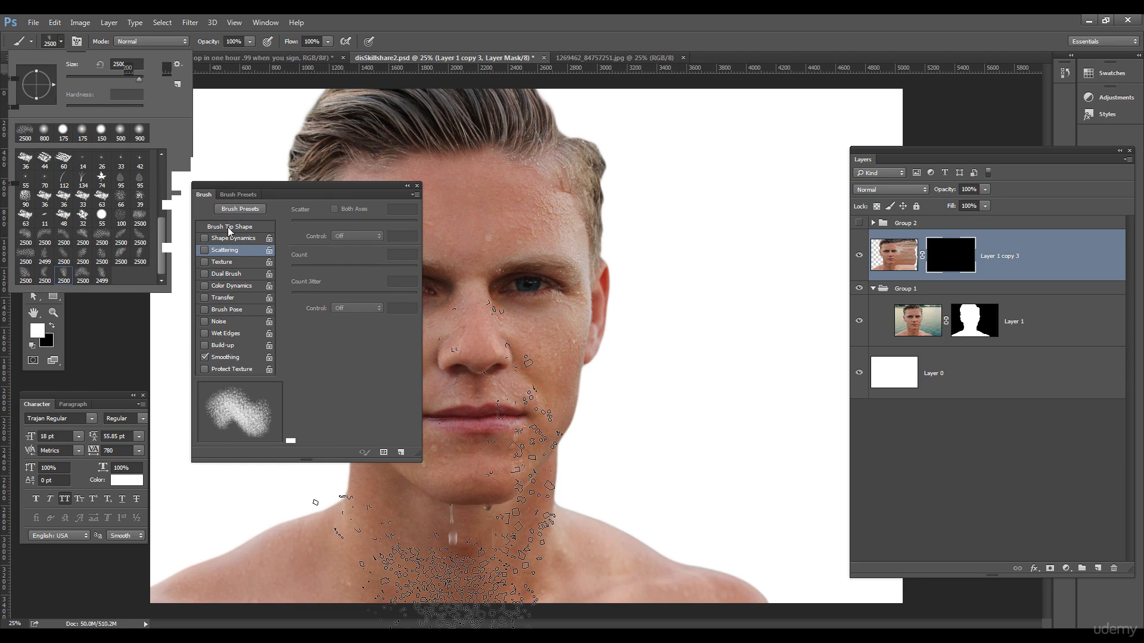
left_click(204, 239)
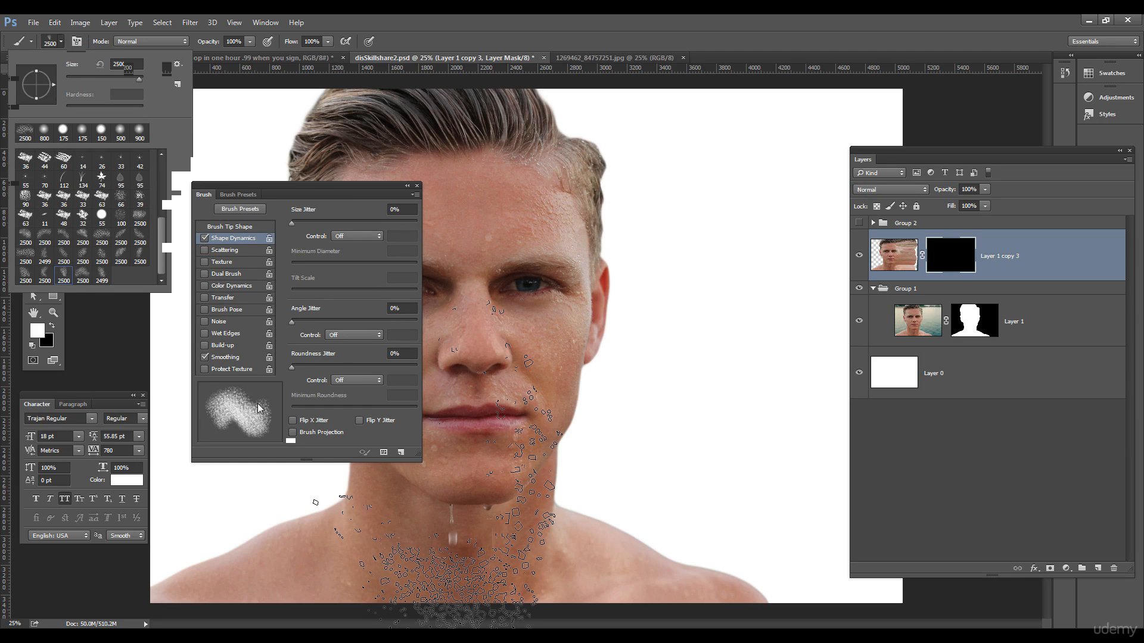
- Lower Angle Jitter to 49% and paint a skin-coloured particle spray right of the face
key("F5")
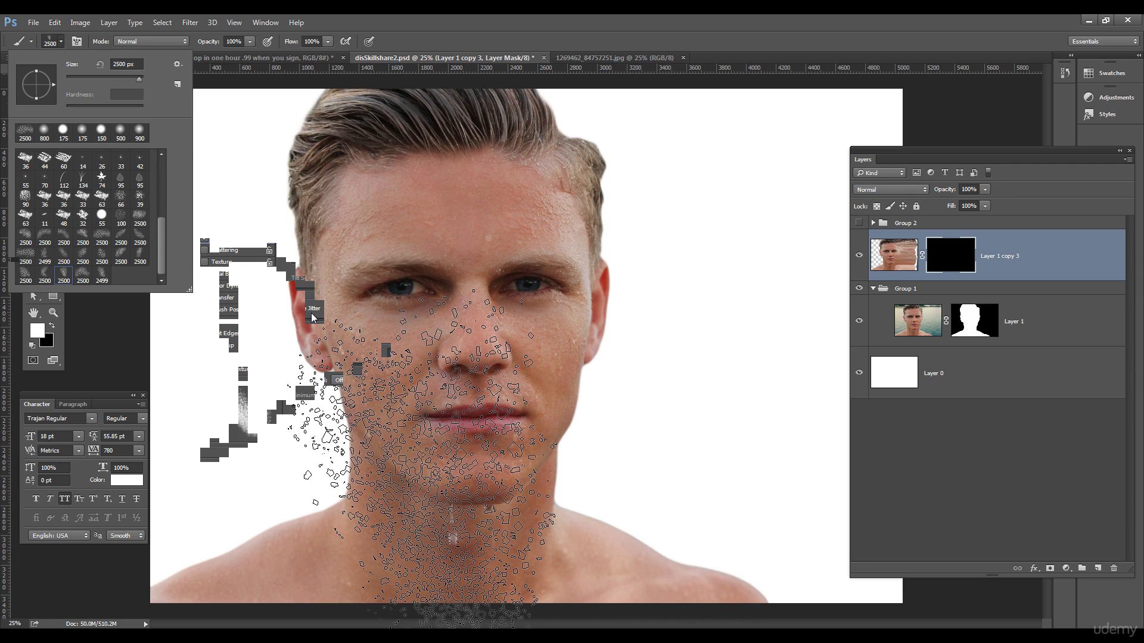
left_click_drag(331, 324, 364, 323)
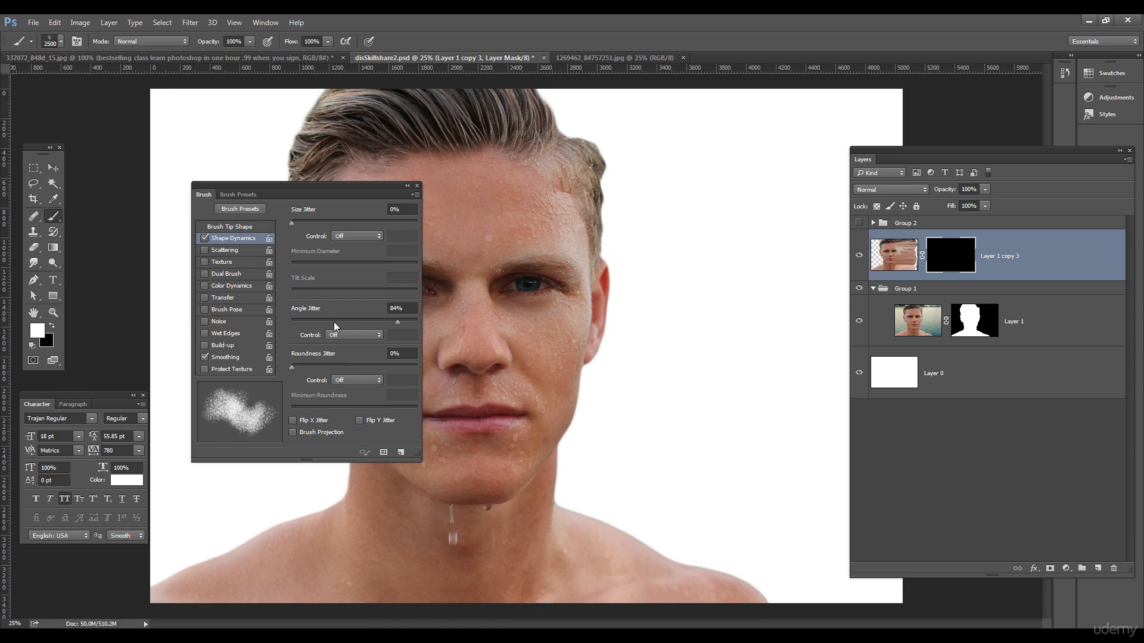
mouse_move(398, 322)
left_mouse_down()
mouse_move(352, 322)
mouse_move(398, 321)
left_mouse_up()
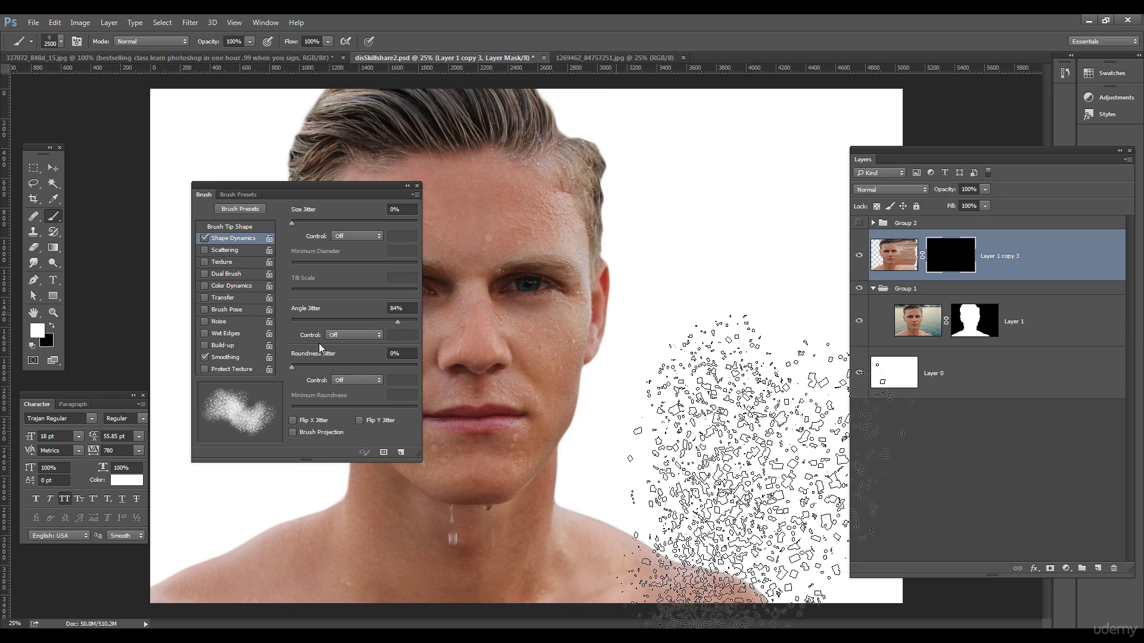
key("F5")
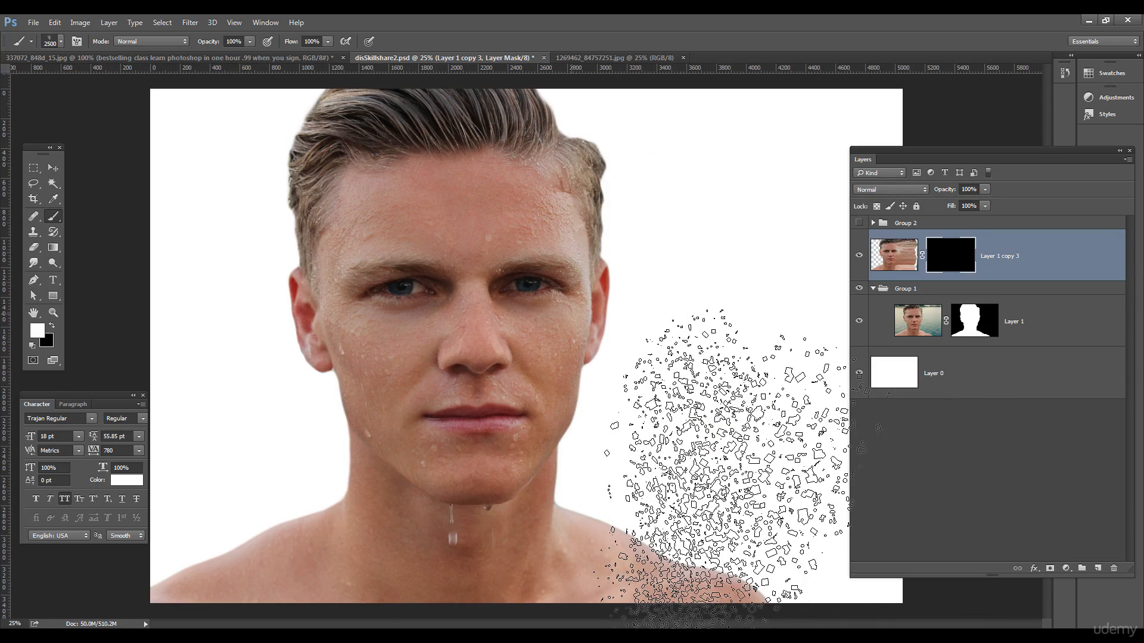
left_click_drag(726, 468, 876, 488)
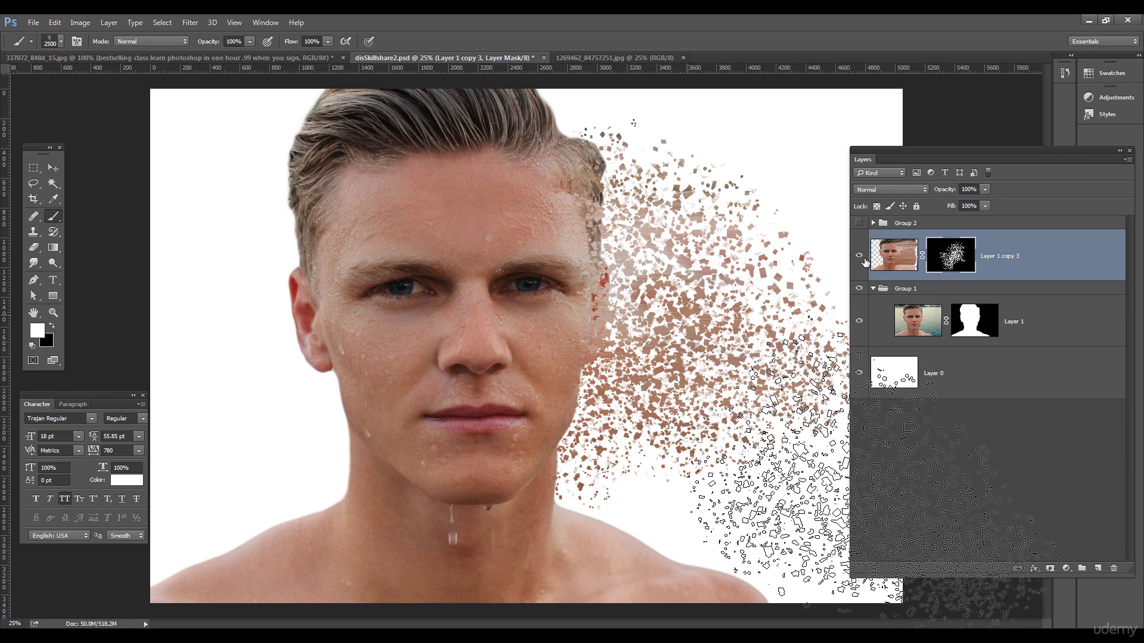
left_click(922, 287)
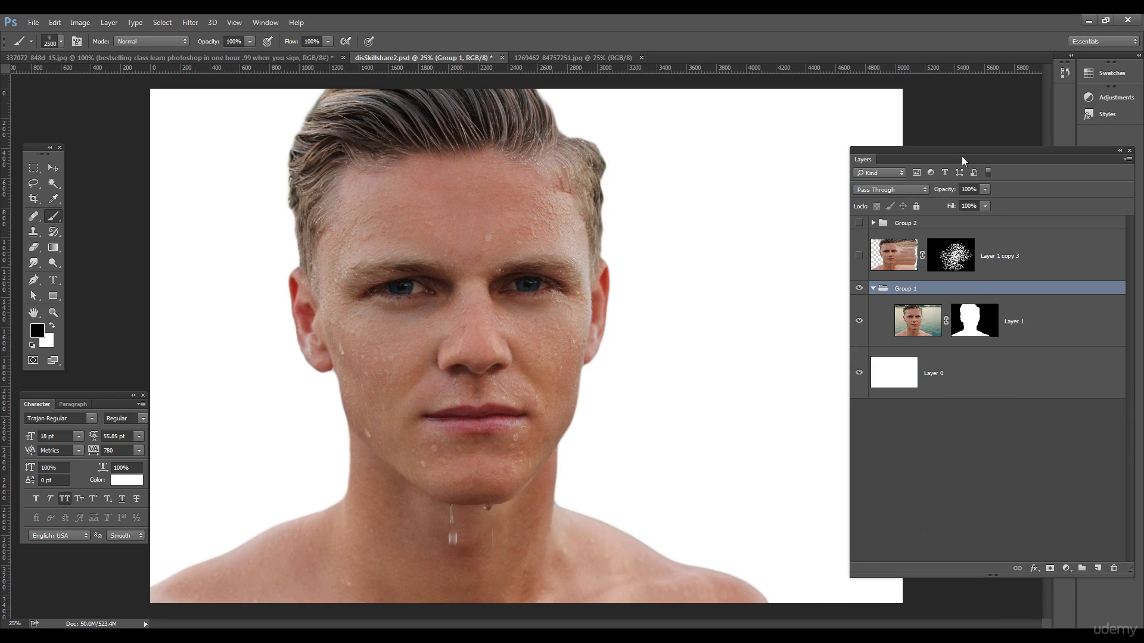
- Punch particle-shaped holes into Group 1's mask, deselect, and shrink the particle brush
left_click_drag(961, 152, 909, 153)
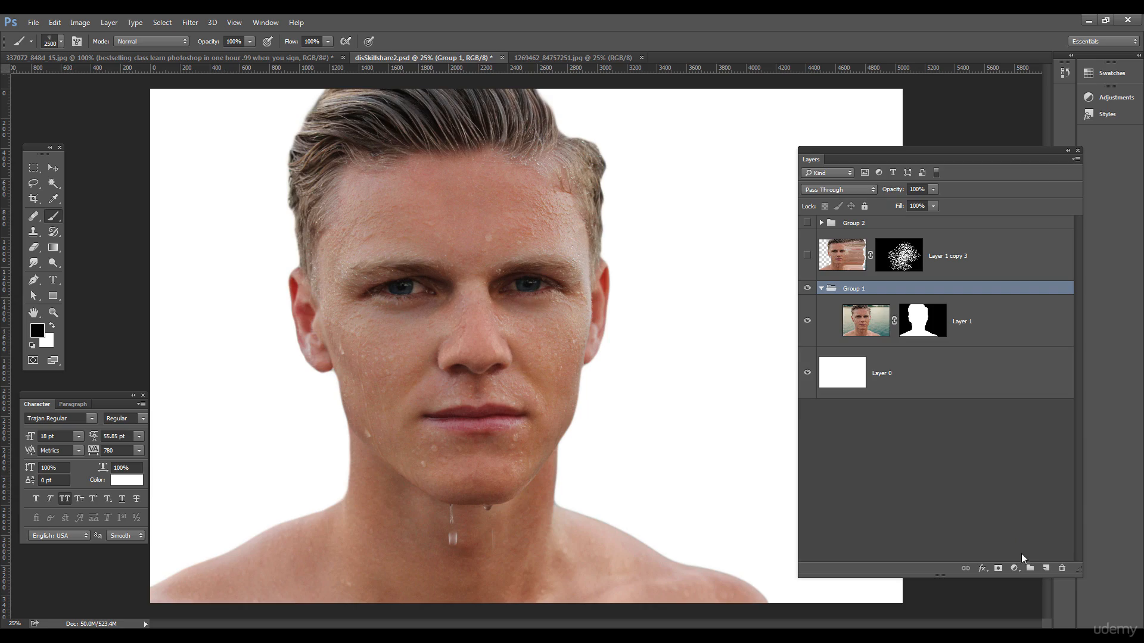
left_click(899, 255)
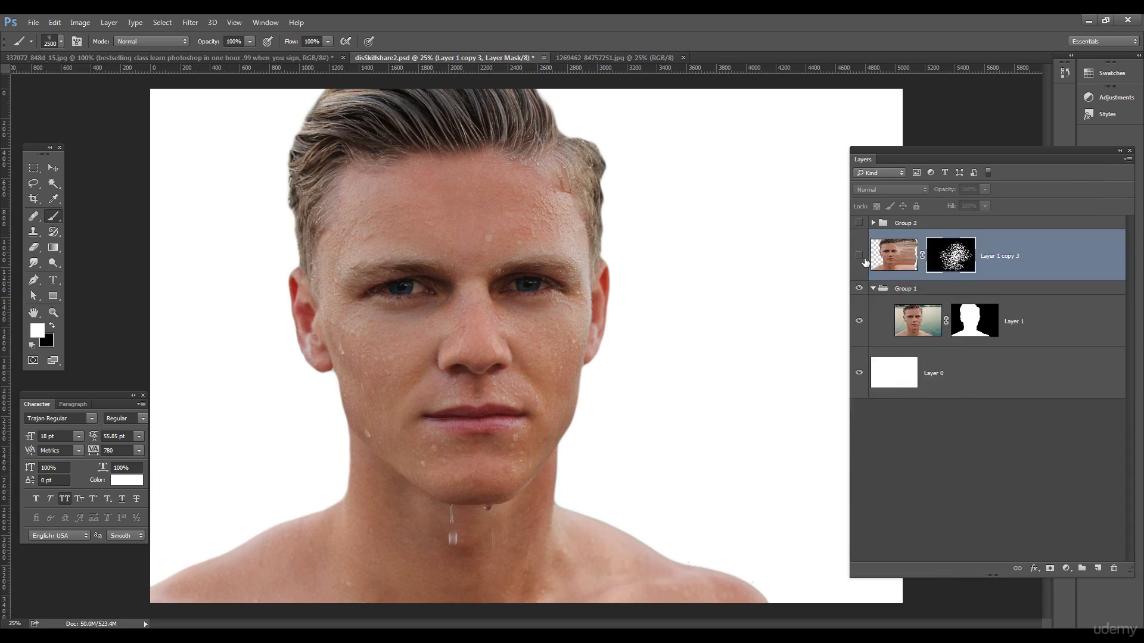
left_click(859, 255)
left_click(858, 255)
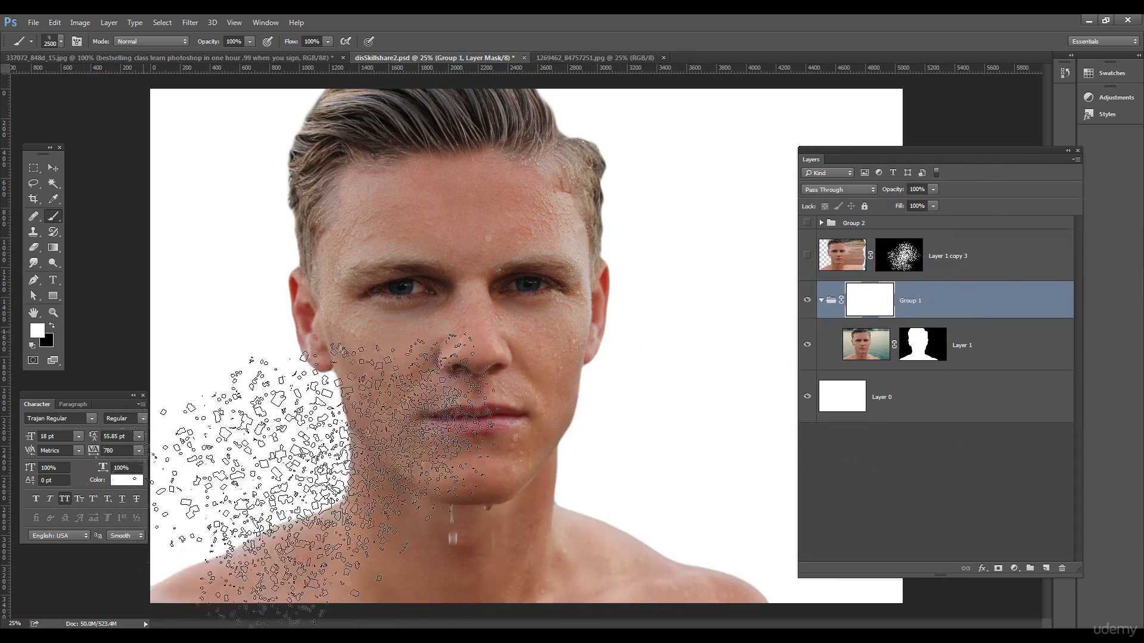
key("ctrl+d")
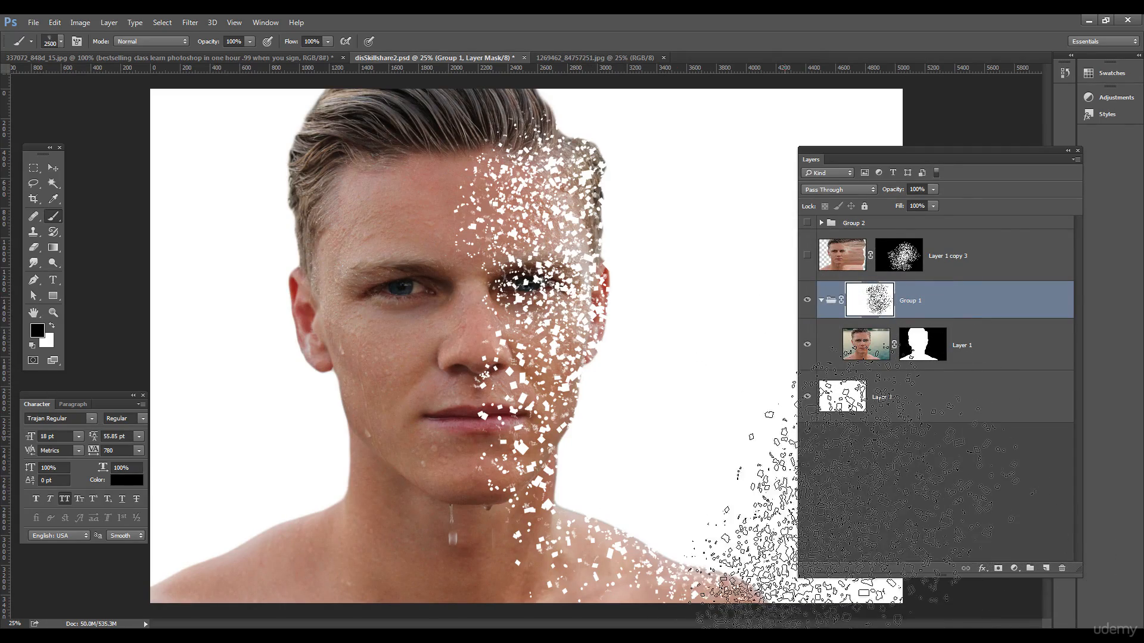
left_click(45, 170)
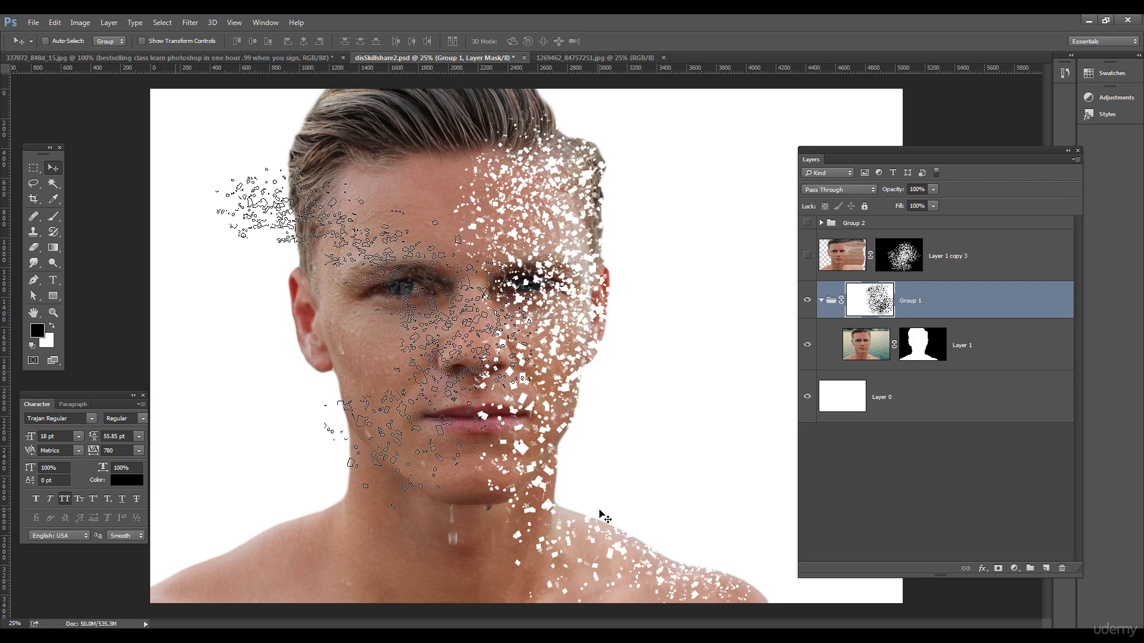
left_click(60, 219)
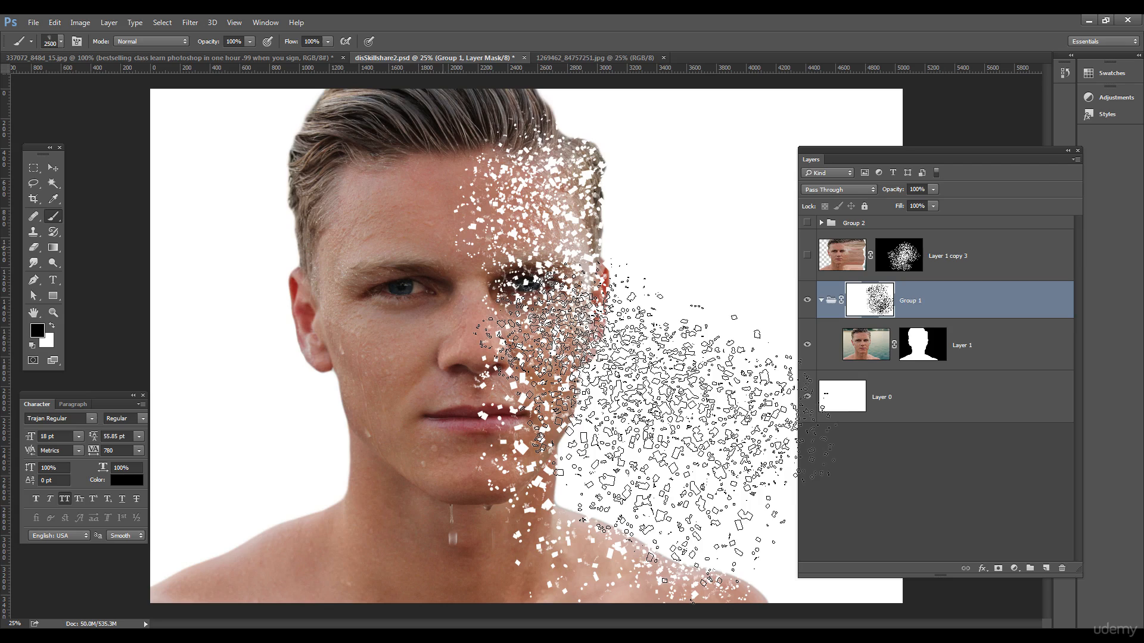
key("bracketleft")
key("bracketleft")
key("bracketleft")
key("bracketleft")
key("bracketleft")
key("bracketleft")
key("bracketleft")
key("bracketleft")
key("bracketleft")
key("bracketleft")
key("bracketleft")
key("bracketleft")
key("bracketleft")
key("bracketleft")
key("bracketleft")
key("bracketleft")
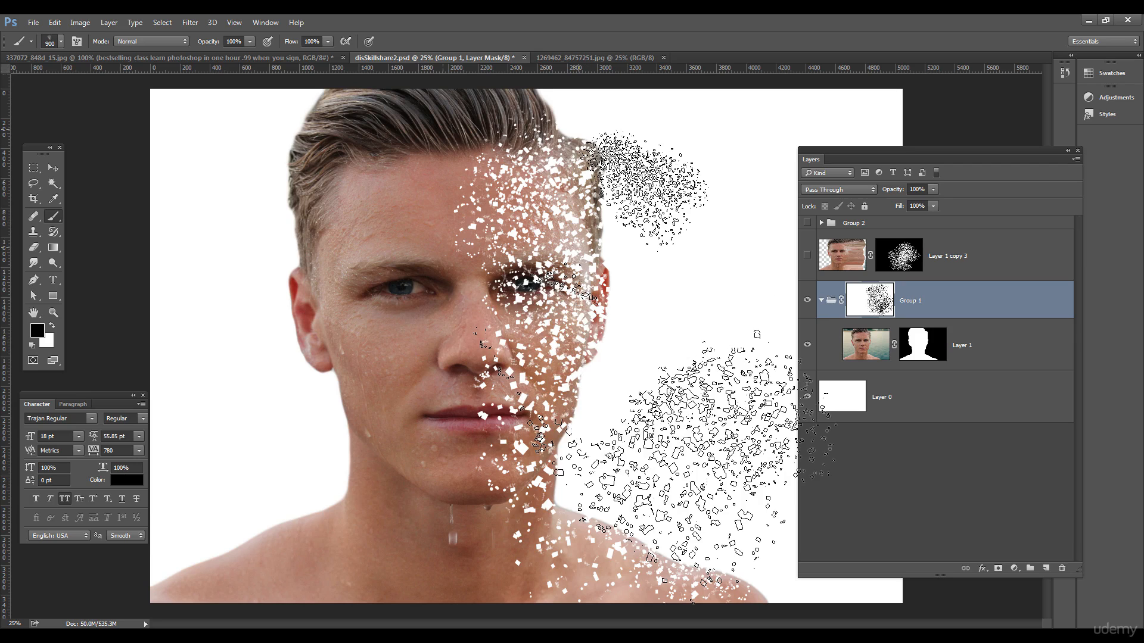
- Paint particle gaps into Group 1's mask over the hair, jaw, neck, right shoulder, forehead and eye
left_click(575, 125)
left_click(610, 146)
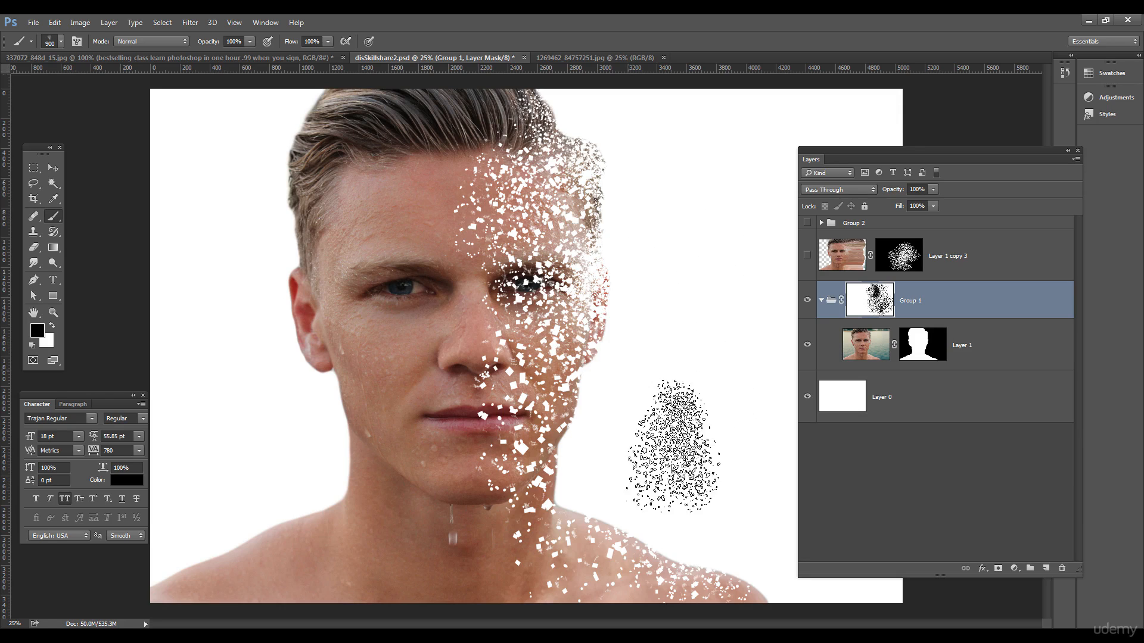
left_click(606, 415)
left_click(603, 439)
left_click(596, 463)
left_click(589, 477)
left_click(592, 485)
left_click(616, 500)
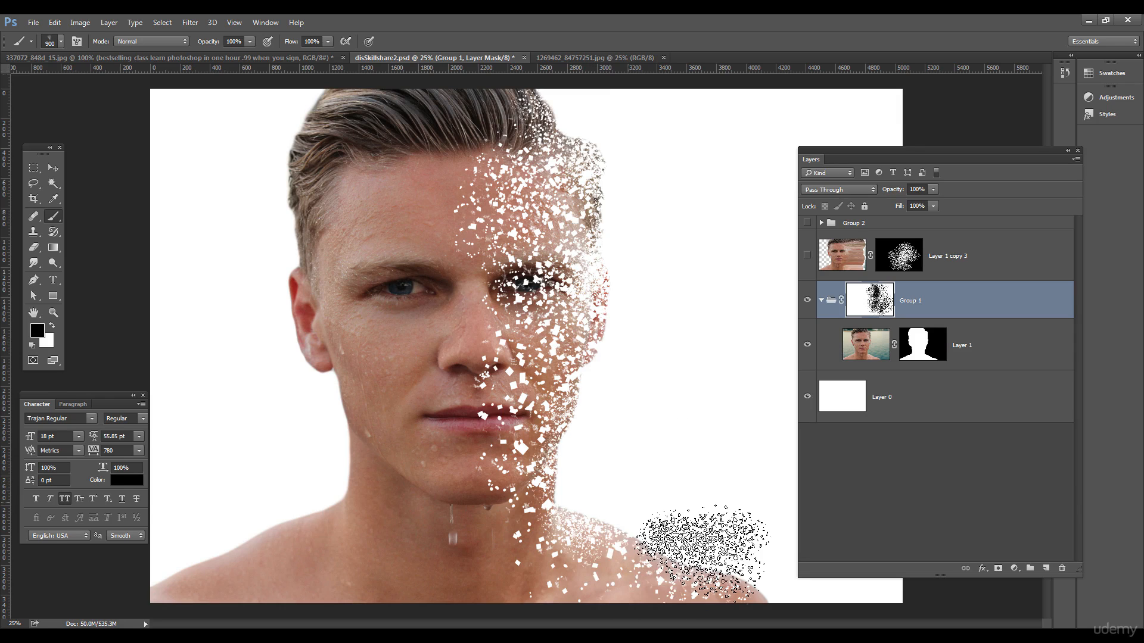
left_click(657, 518)
left_click(719, 557)
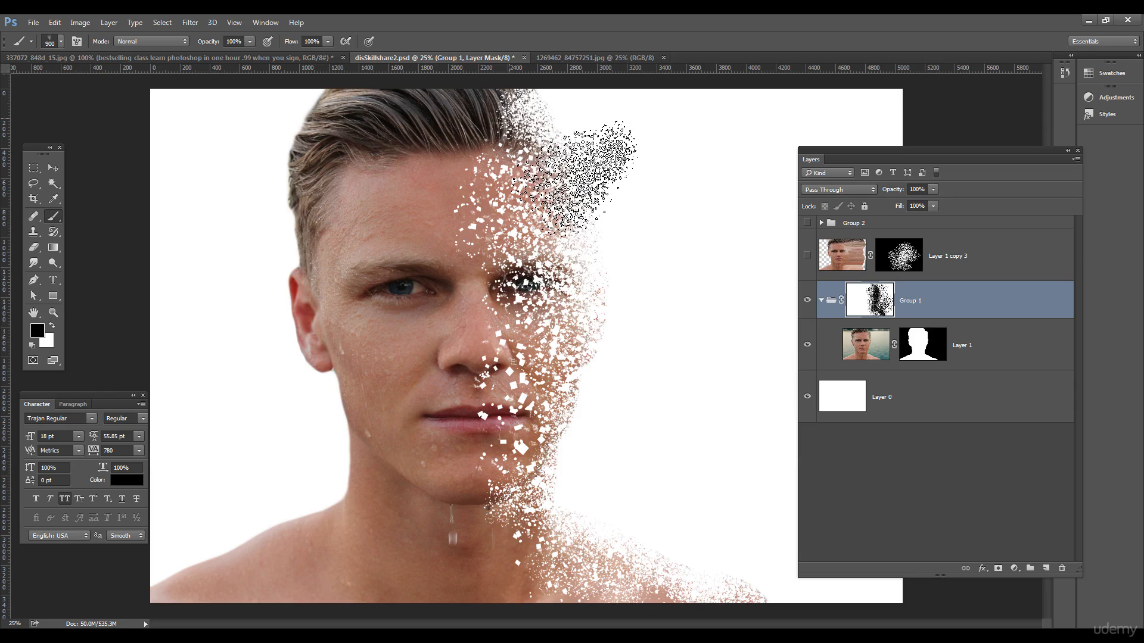
left_click_drag(548, 209, 551, 247)
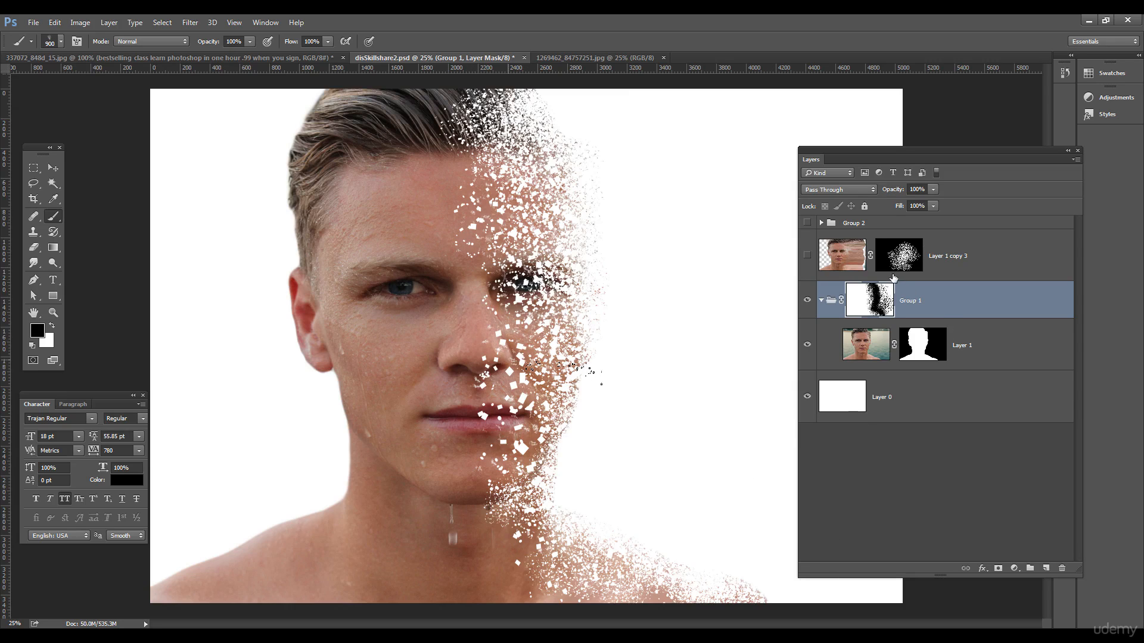
- Turn Layer 1 copy 3 back on and target its layer mask
left_click(807, 256)
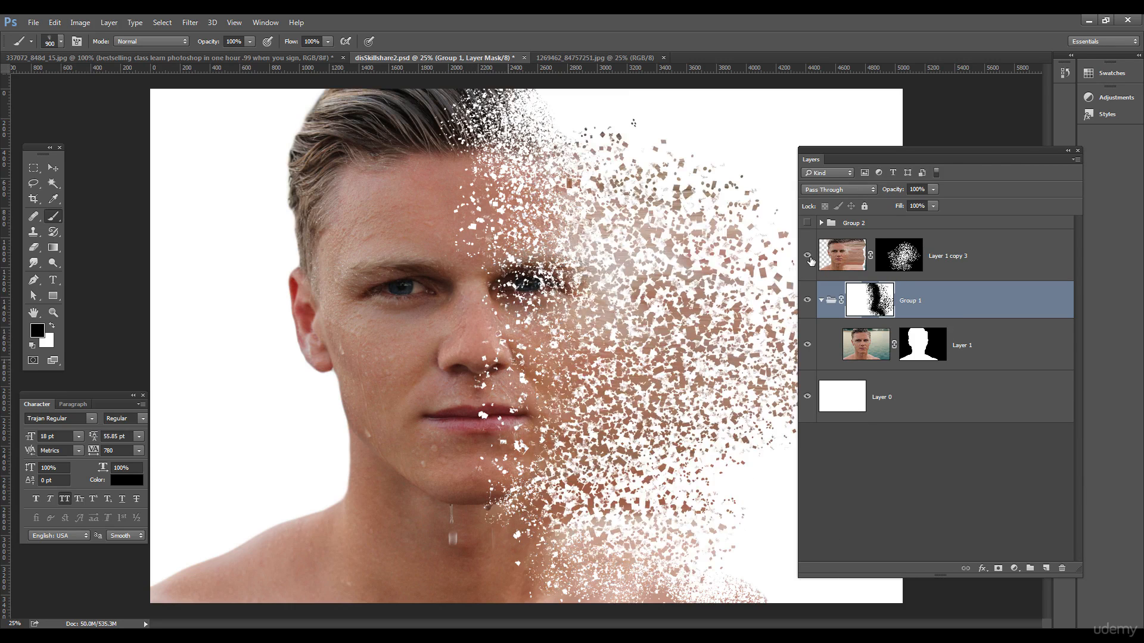
left_click_drag(885, 152, 931, 148)
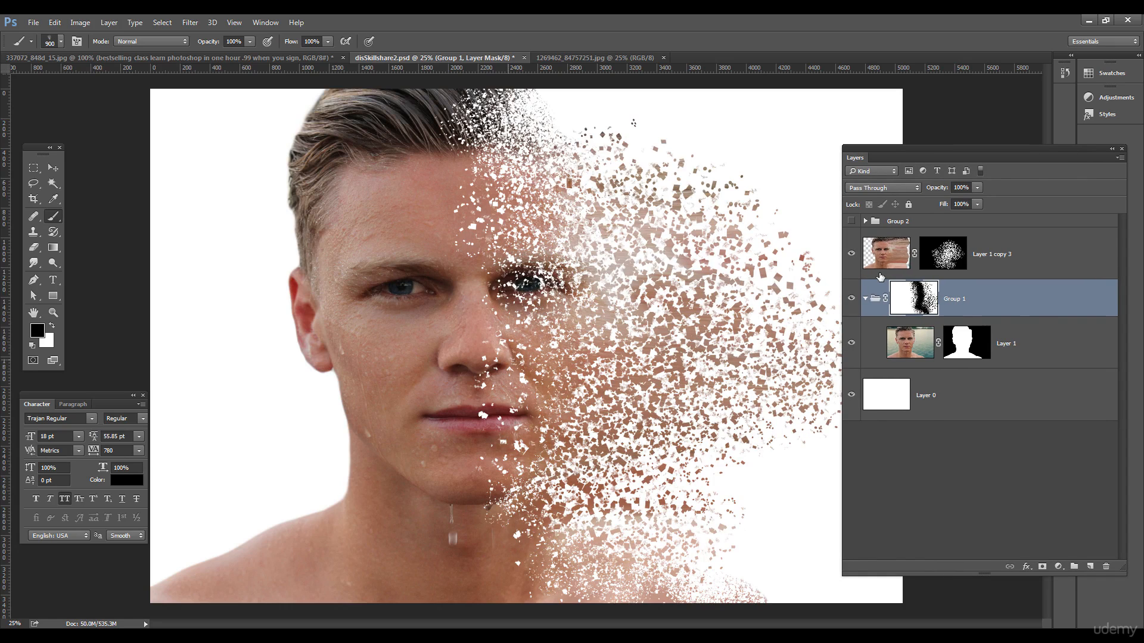
left_click(853, 255)
left_click(951, 255)
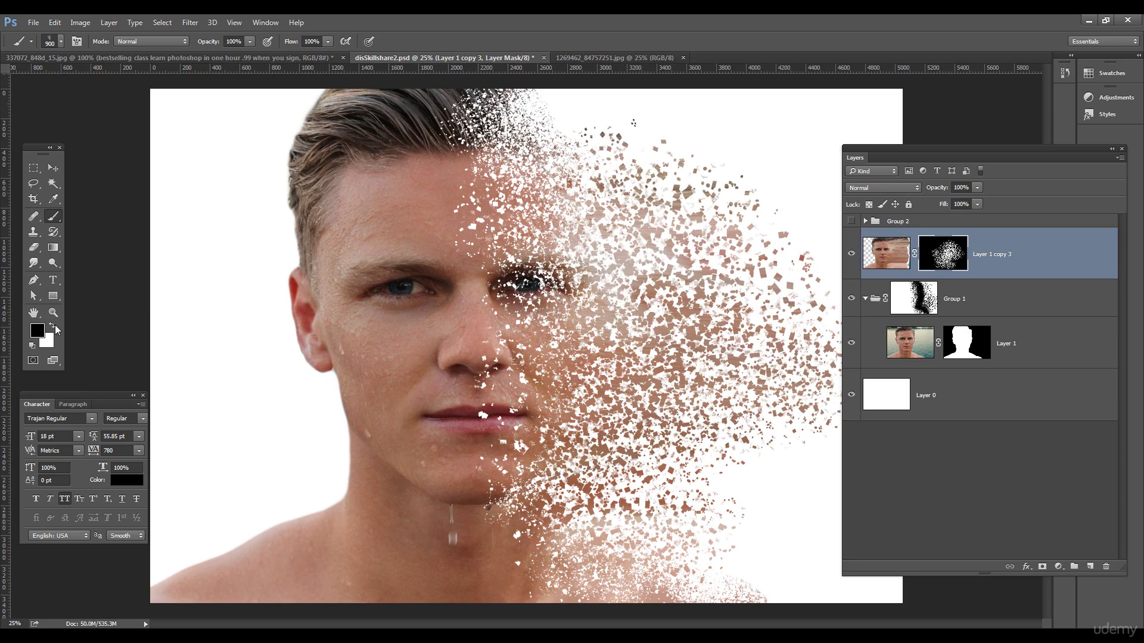
- Dab many skin-coloured particles down the face's right side, from top right to lower right
left_click(638, 244)
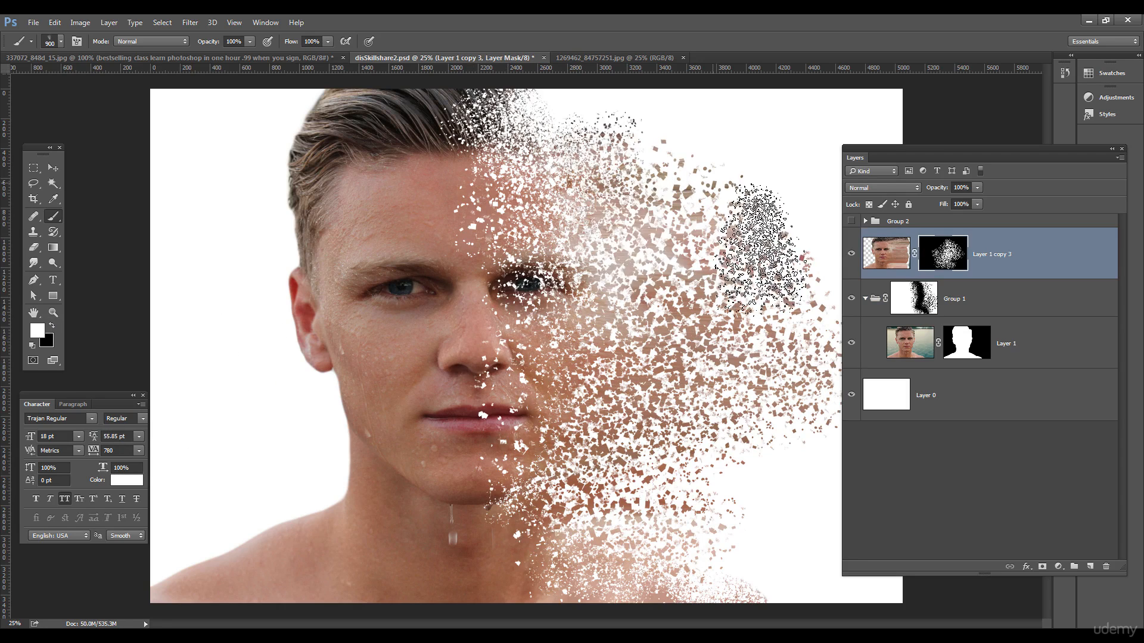
left_click(736, 265)
left_click(736, 246)
left_click(776, 270)
left_click(790, 319)
left_click(788, 381)
left_click(788, 394)
left_click(770, 422)
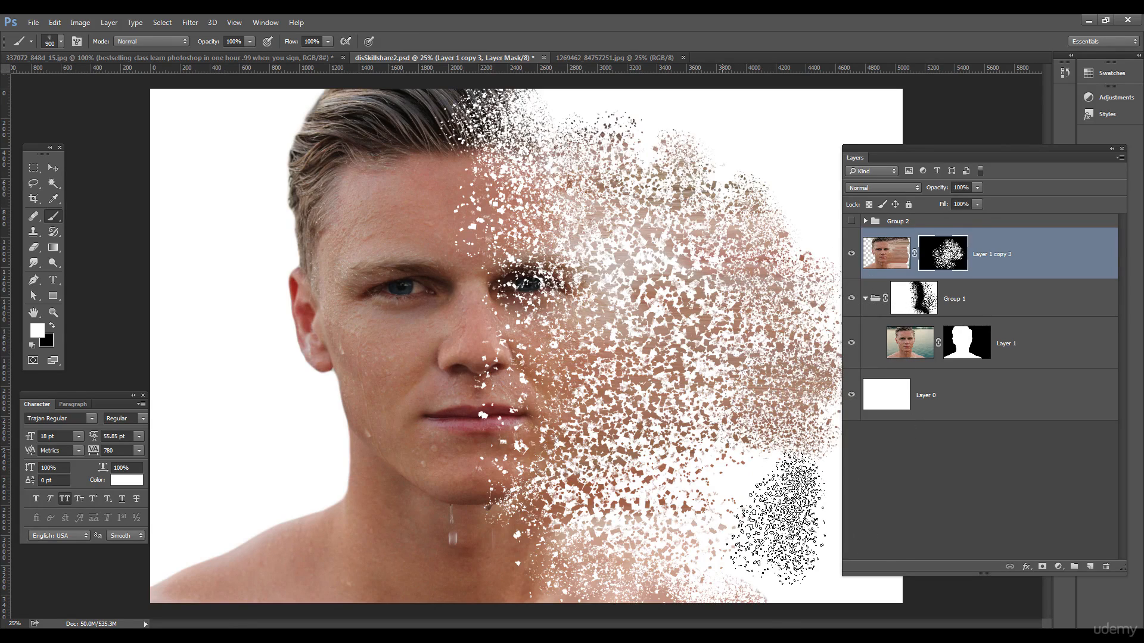
left_click(718, 454)
left_click(676, 495)
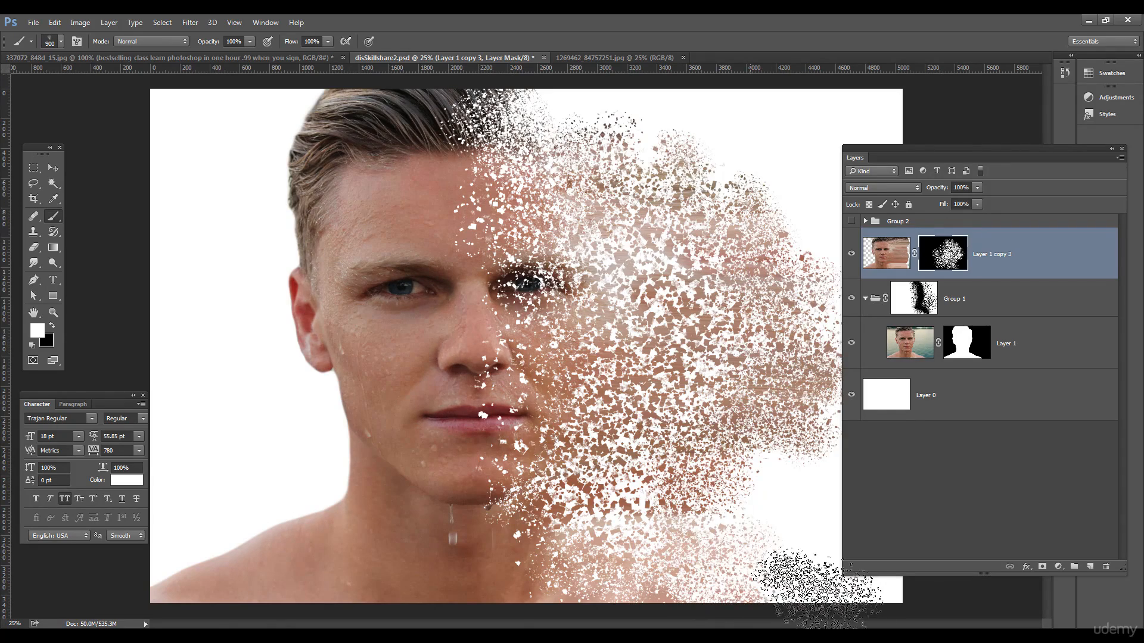
left_click(740, 533)
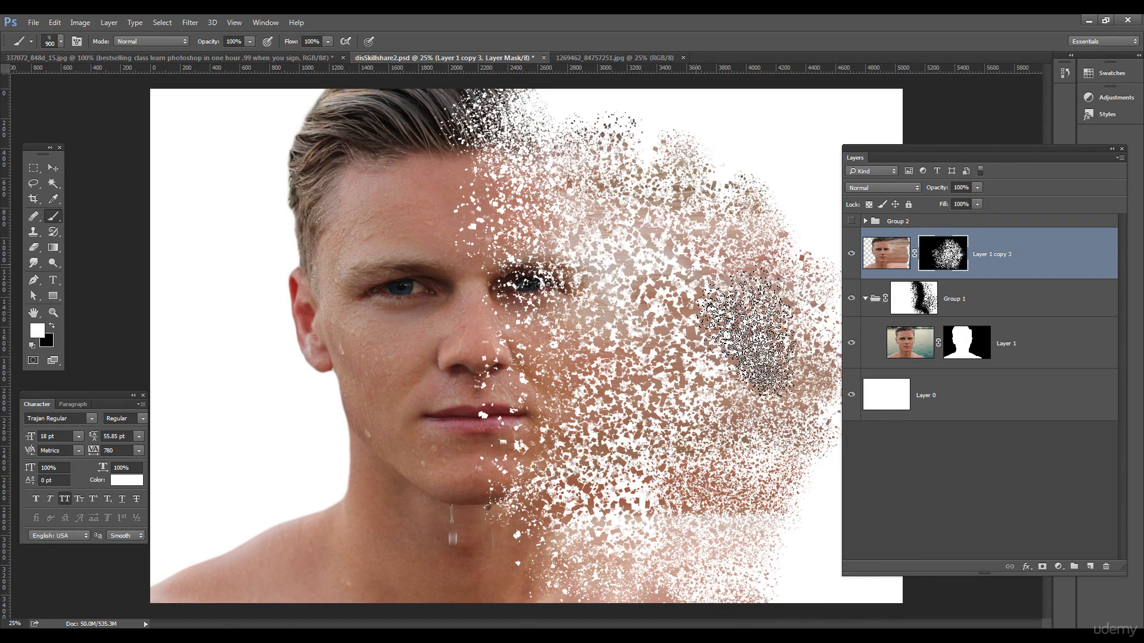
left_click_drag(903, 149, 1007, 142)
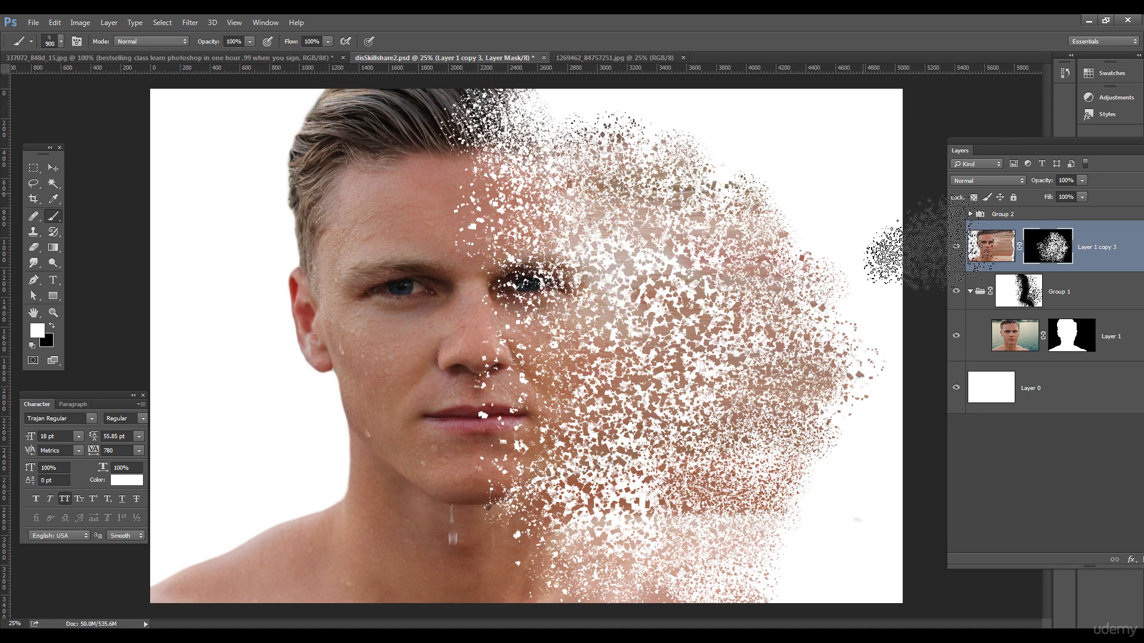
mouse_move(995, 142)
left_mouse_down()
mouse_move(884, 139)
mouse_move(974, 145)
left_mouse_up()
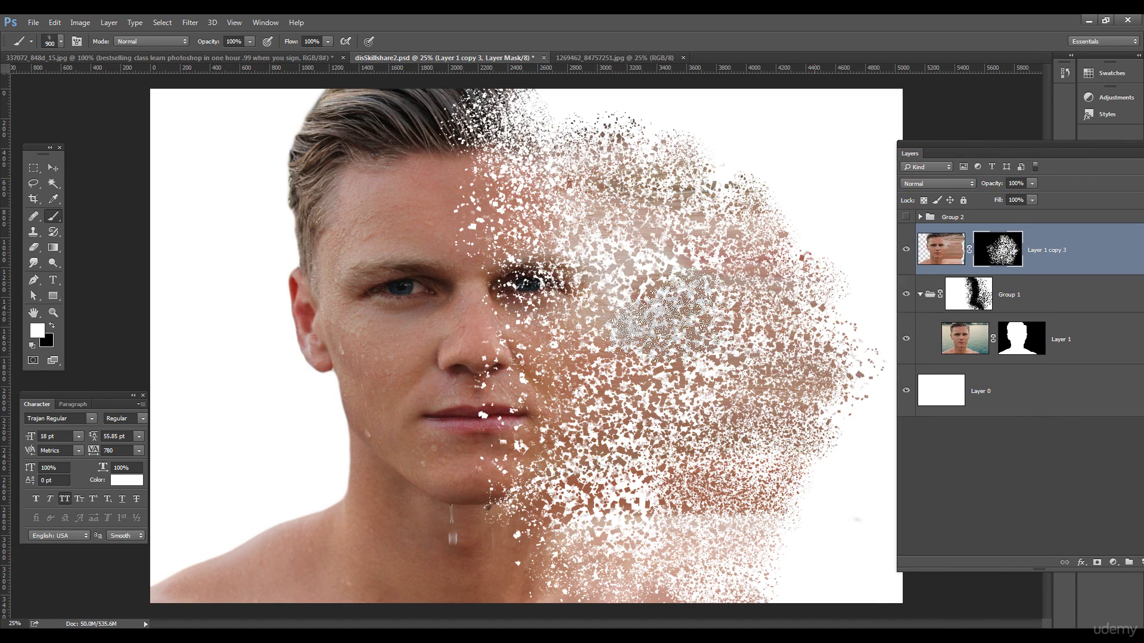